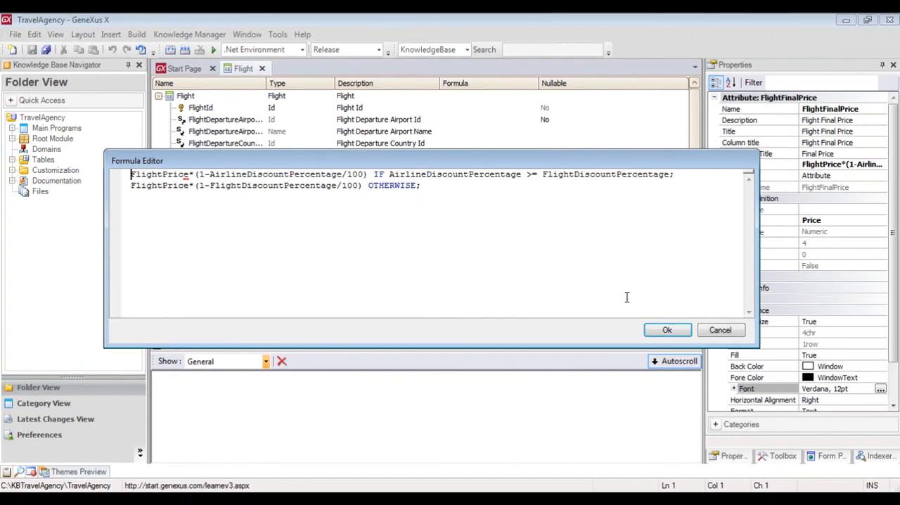
Accept the FlightFinalPrice formula and change the limit to 2 in both the message and condition of Flight's seat-quantity Error rule
click(667, 330)
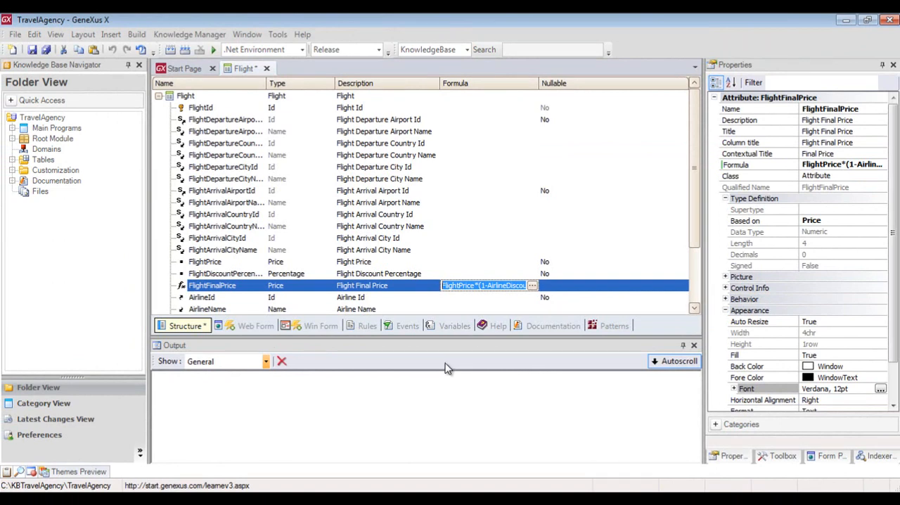
click(371, 328)
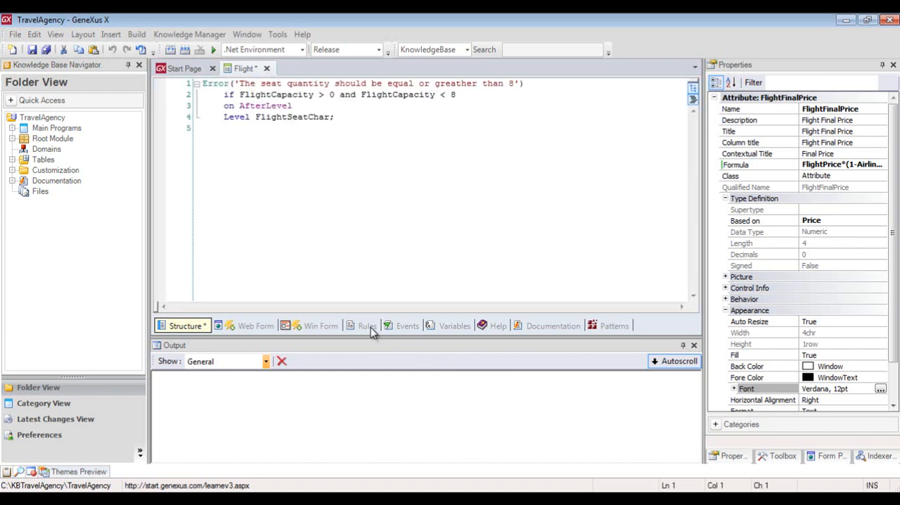
click(515, 84)
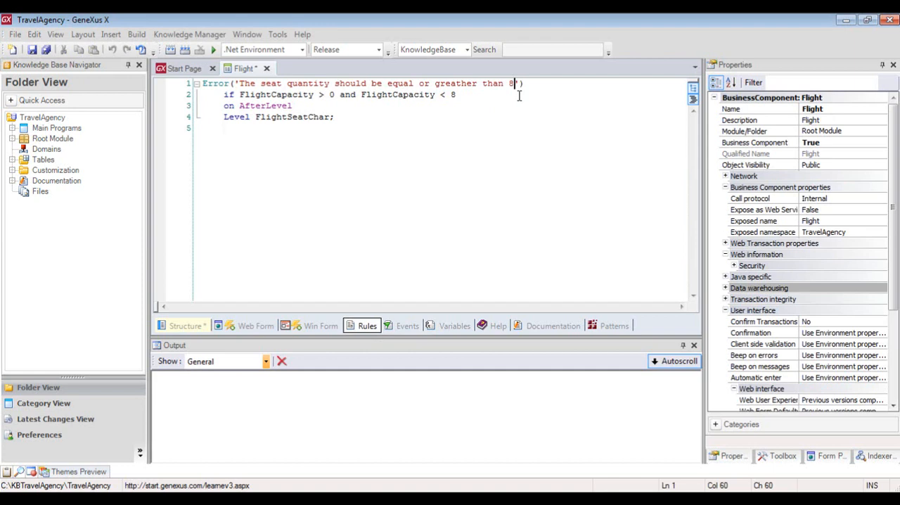
key(BackSpace)
text(2)
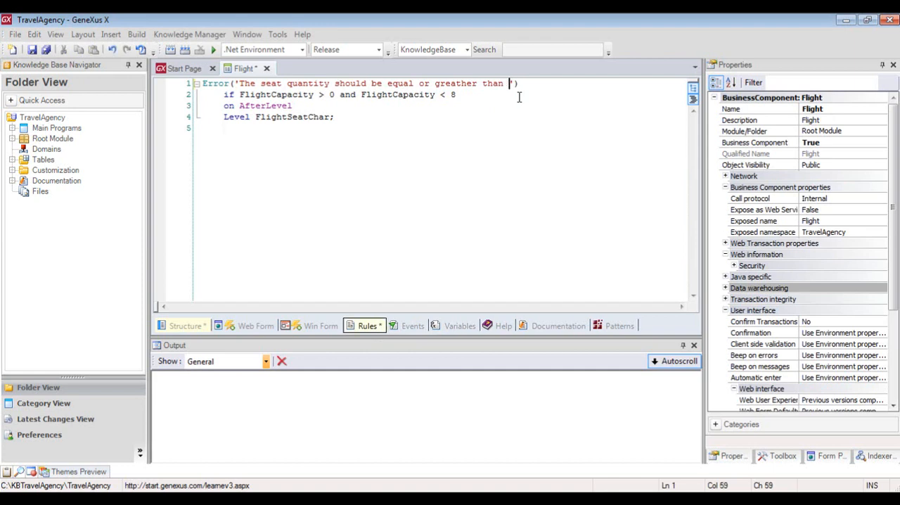
click(463, 94)
key(BackSpace)
text(2)
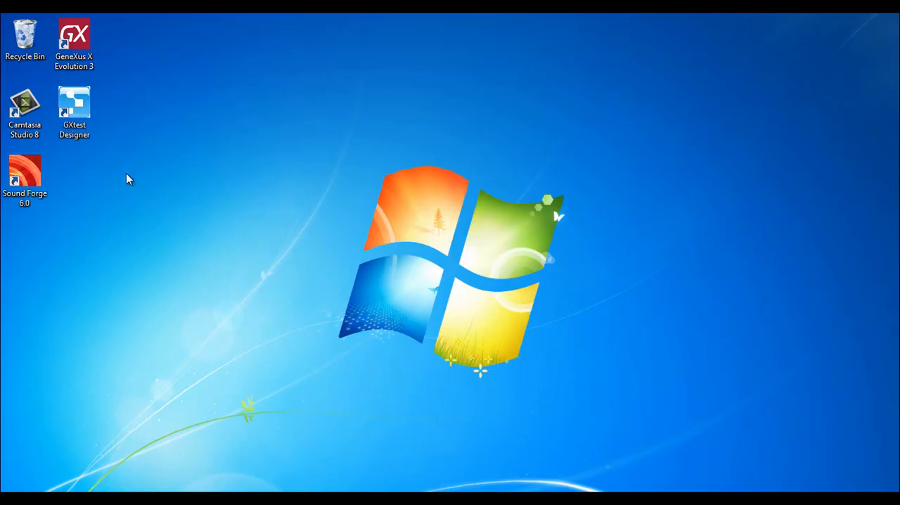
Launch GXtest Designer and start a new project named TravelAgency
double_click(94, 119)
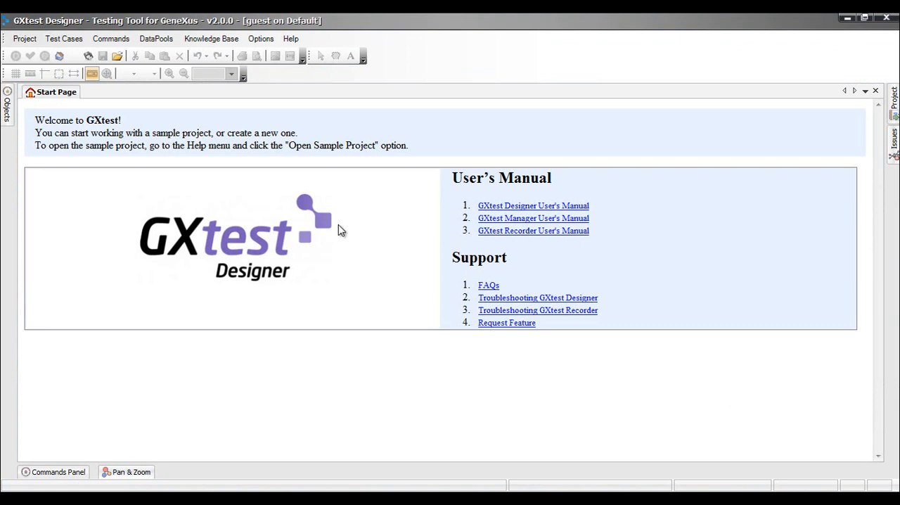
click(24, 39)
click(42, 55)
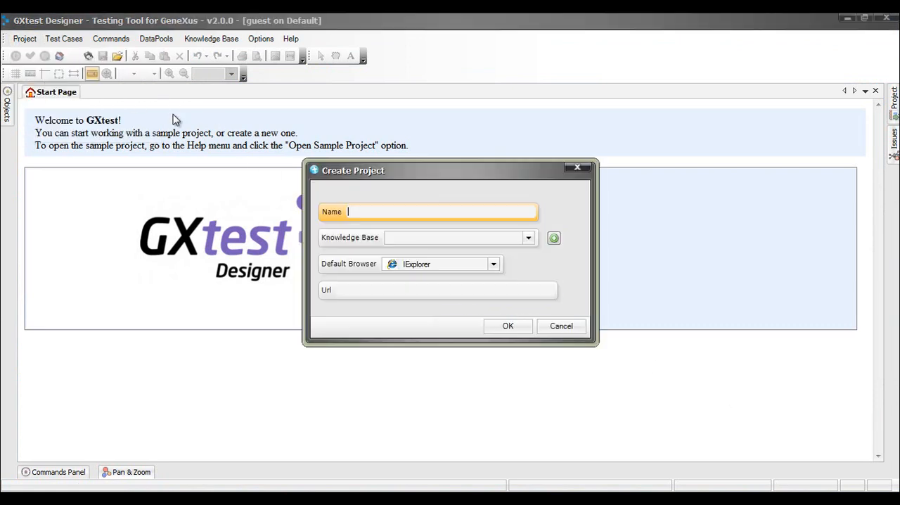
text(TravelAgency)
Load the TravelAgency.gxw knowledge base into the project with the description "Travel Agency"
click(555, 238)
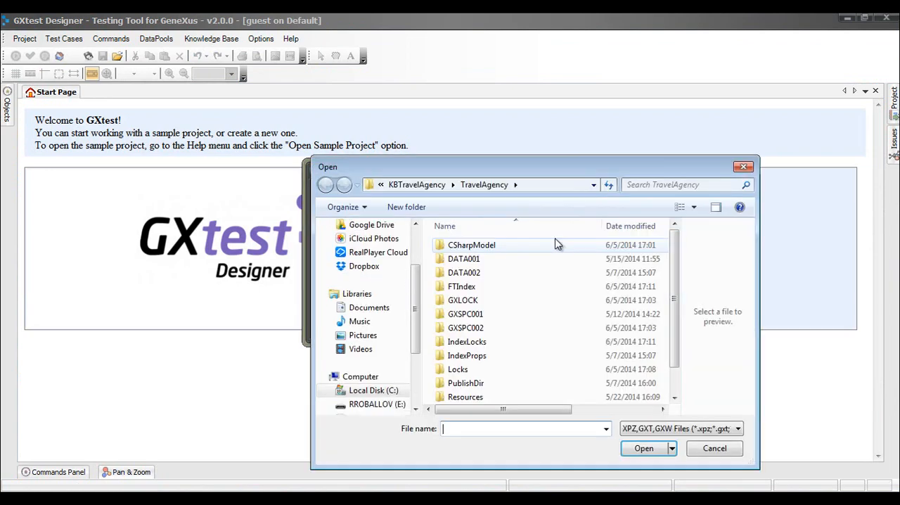
scroll(675, 337, down, 1)
click(512, 398)
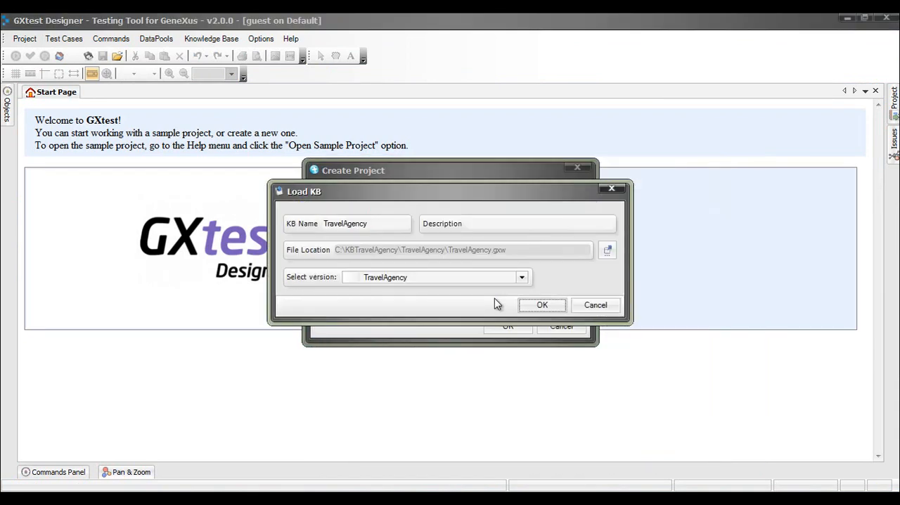
click(475, 225)
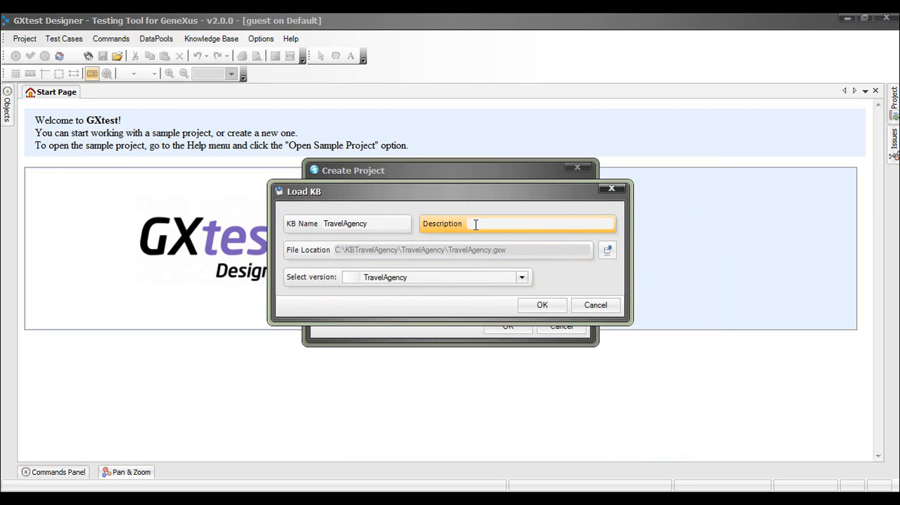
text(Travel Agency)
click(542, 305)
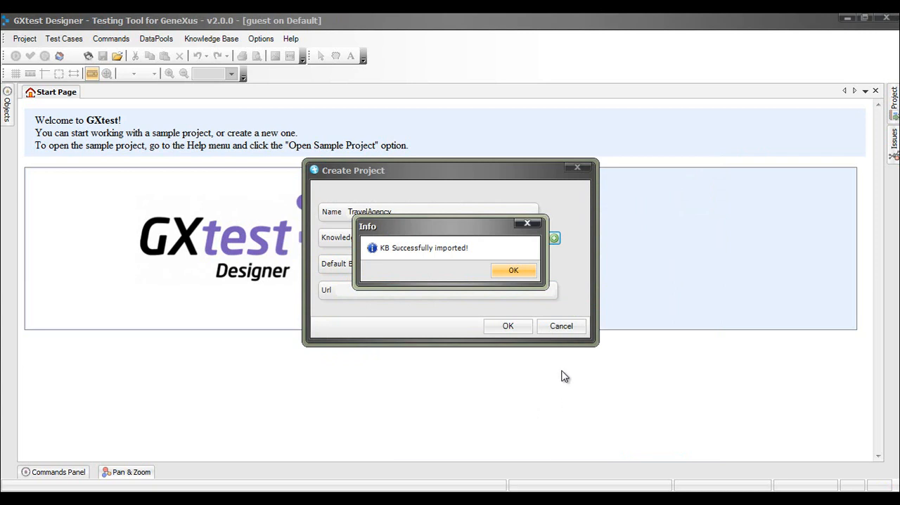
click(520, 273)
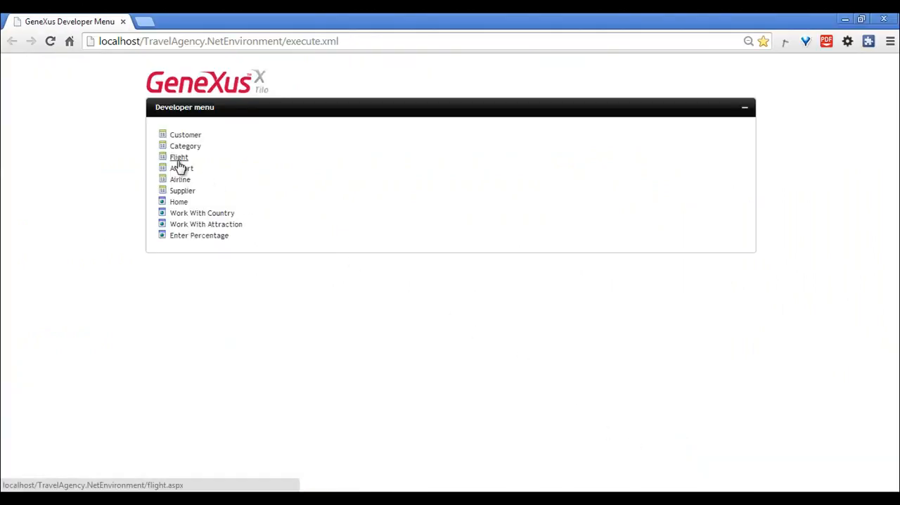
Copy the Flight page's address (localhost/TravelAgency.NetEnvironment/flight.aspx) from the browser, set it as the project's URL in GXtest Designer, and create the project
click(179, 161)
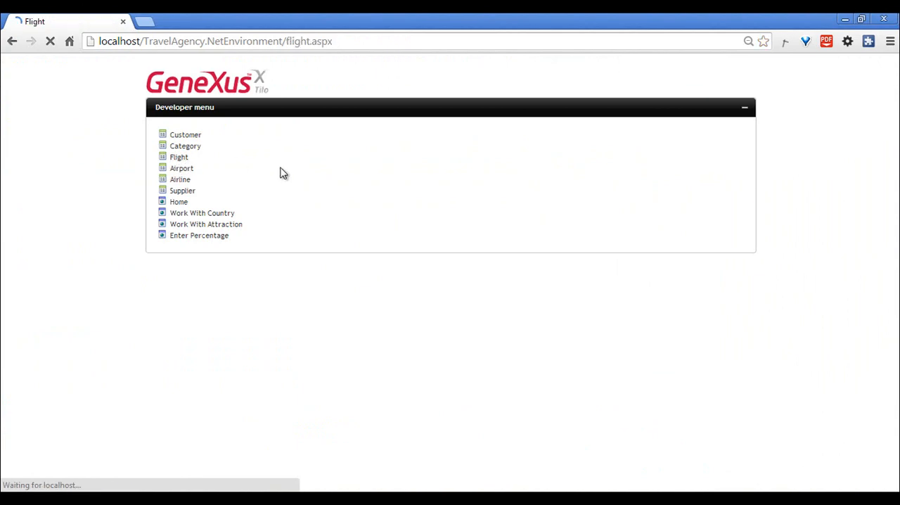
click(362, 41)
key(ctrl+c)
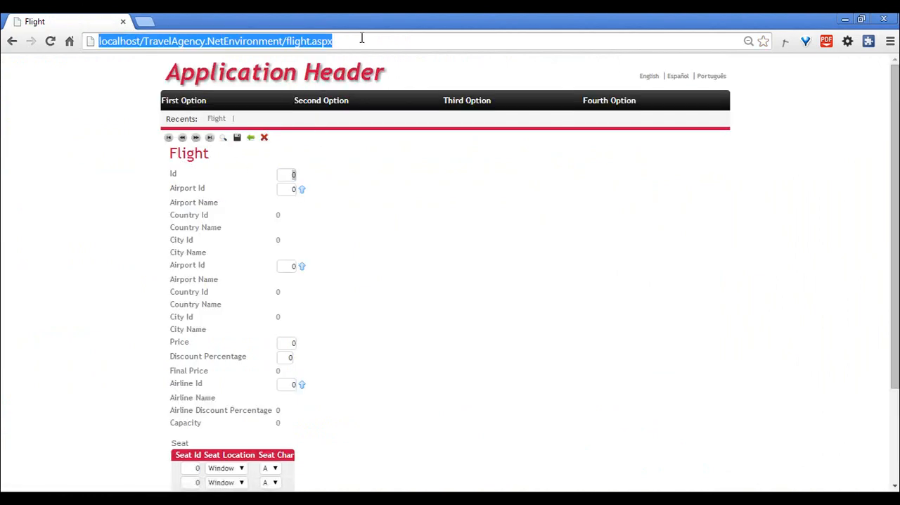
key(alt+Tab)
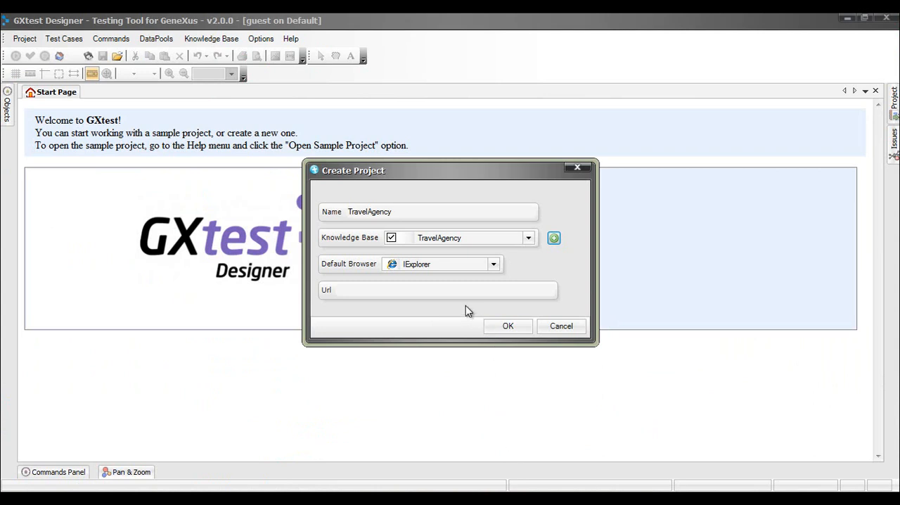
click(450, 292)
key(ctrl+v)
click(507, 326)
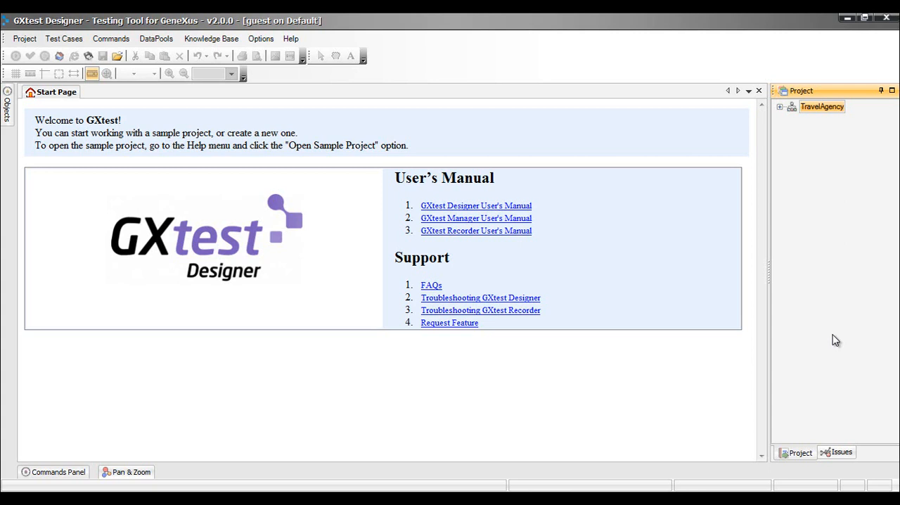
Start a new recorded test case in the TravelAgency project, named FlightPrice with the description "Flight Price check"
click(780, 107)
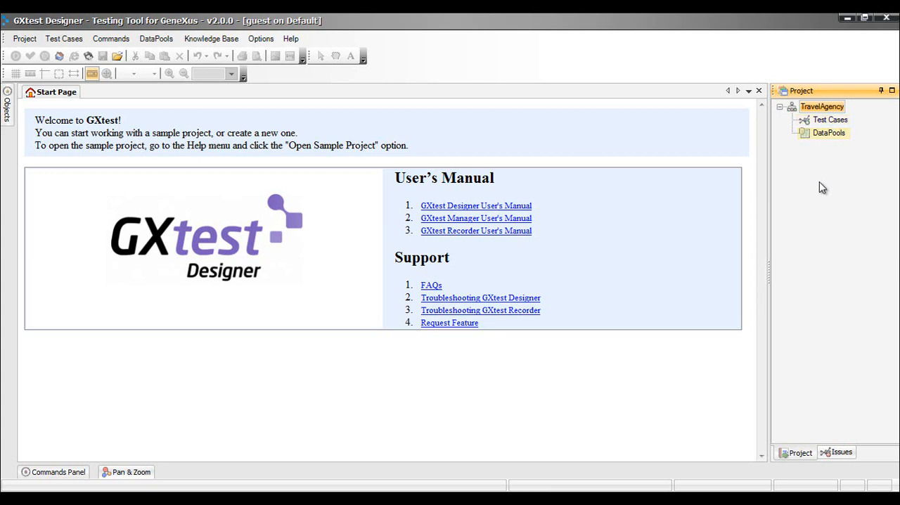
right_click(826, 121)
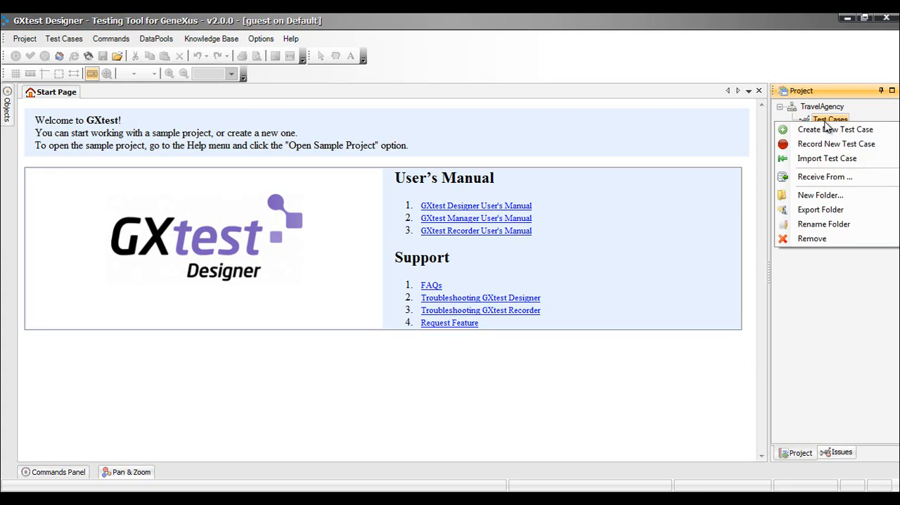
click(830, 145)
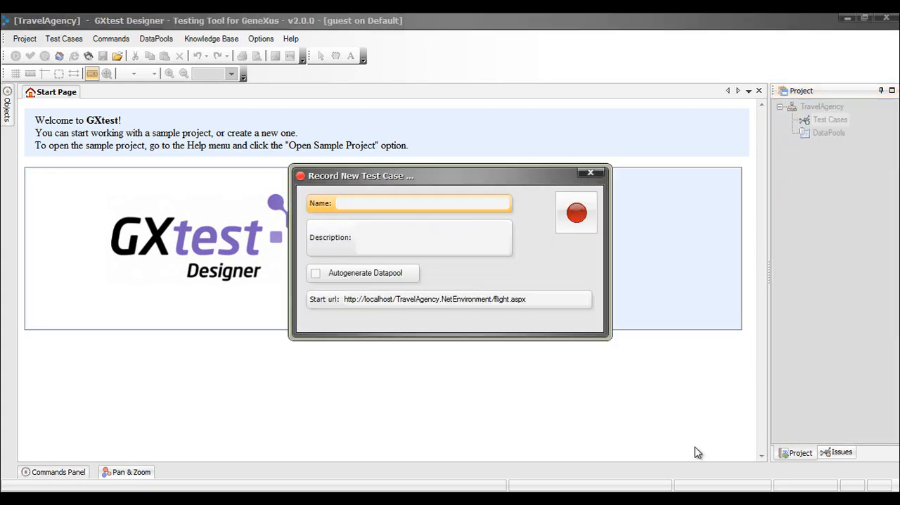
text(Flight)
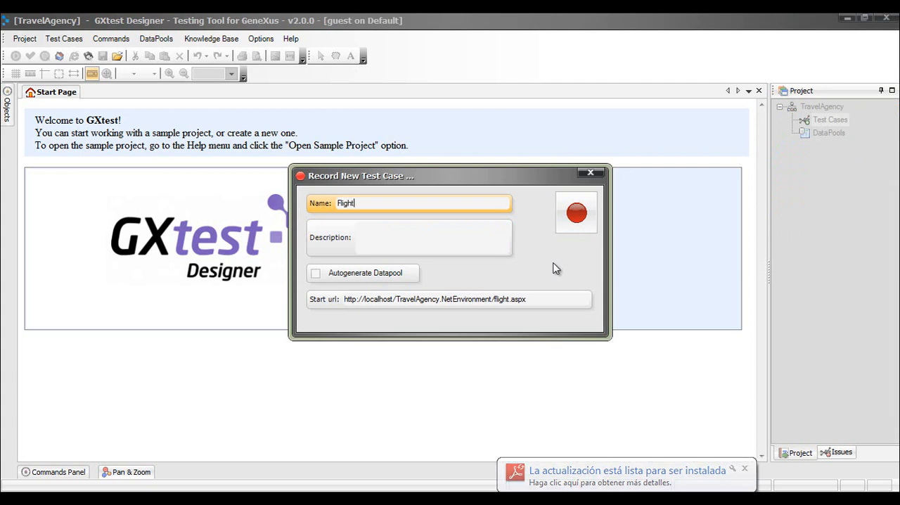
text(Price)
key(Tab)
text(Flight )
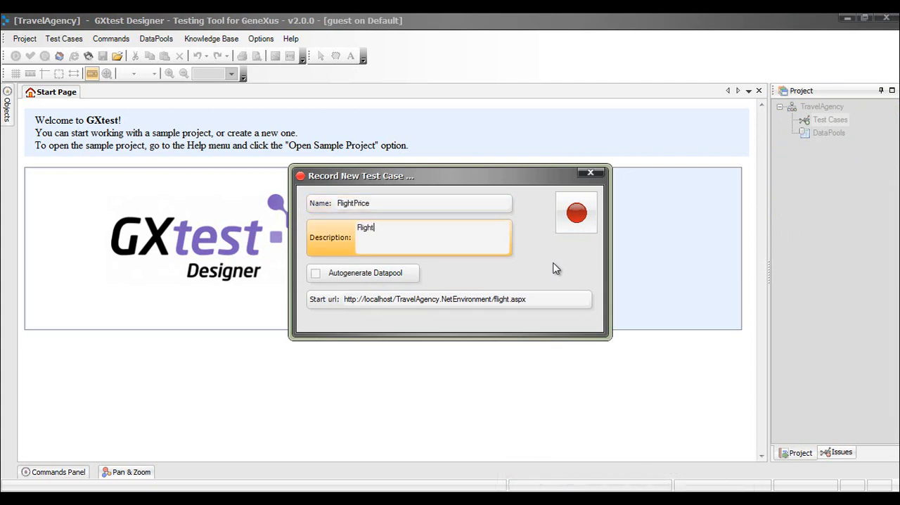
text(Price c)
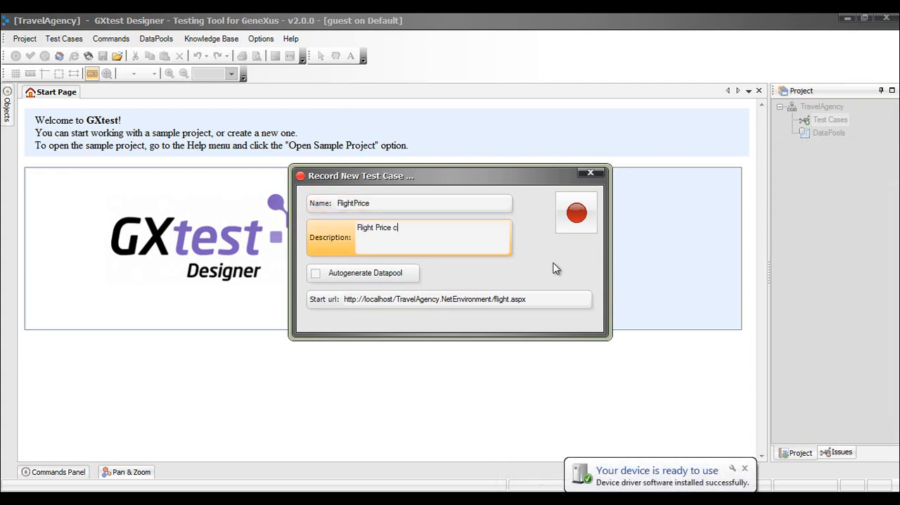
text(heck)
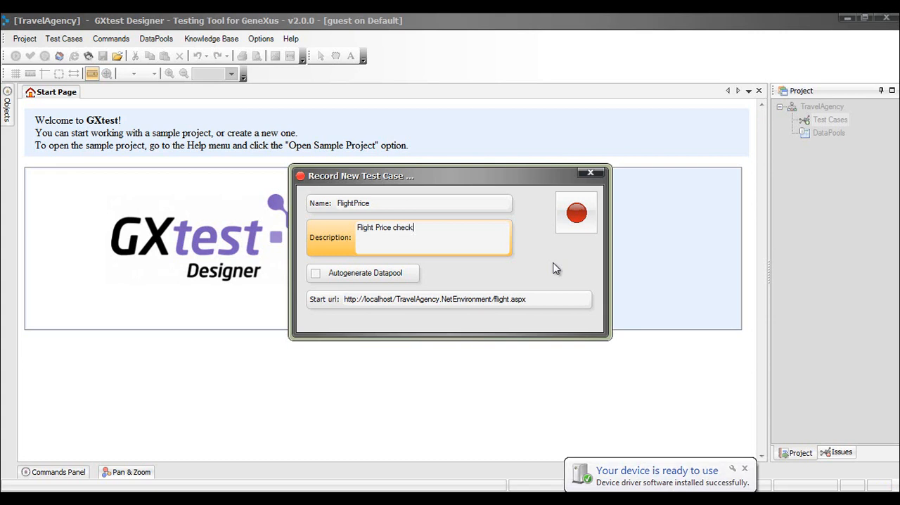
Enable datapool autogeneration for the test case and start recording in a maximized browser window
click(315, 274)
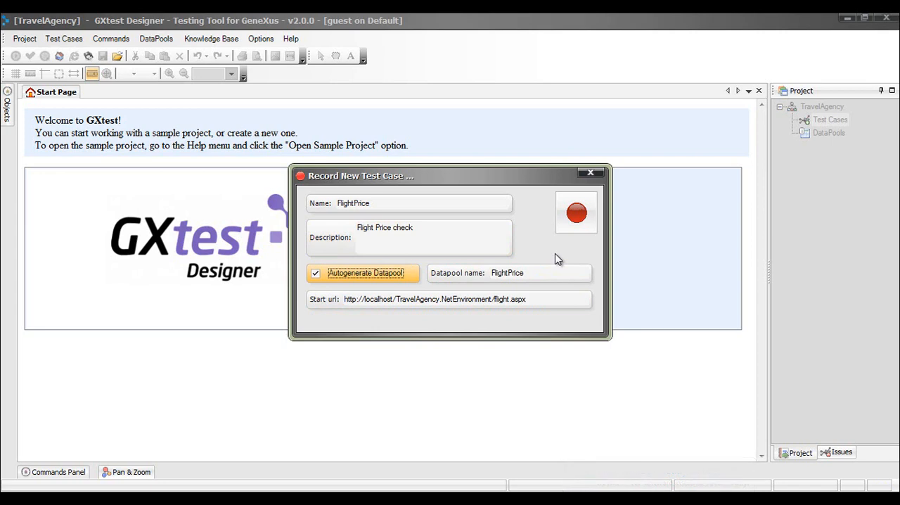
click(580, 217)
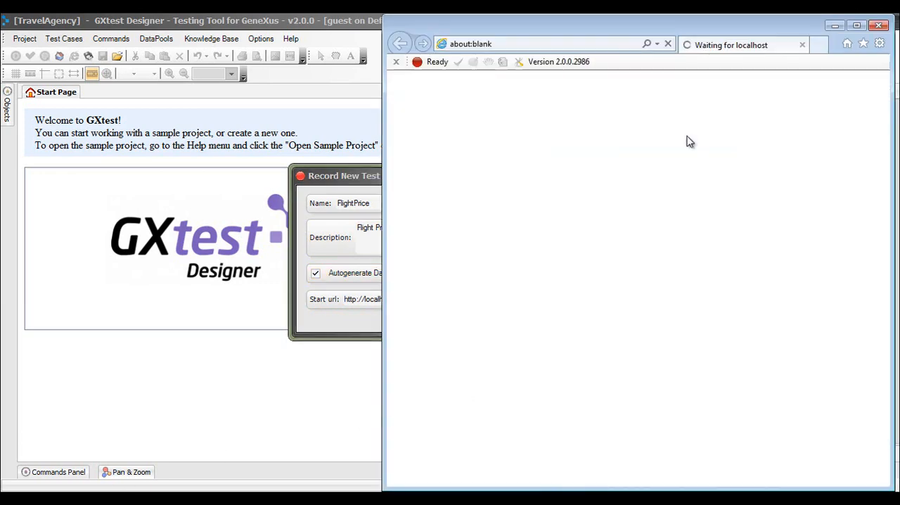
click(857, 26)
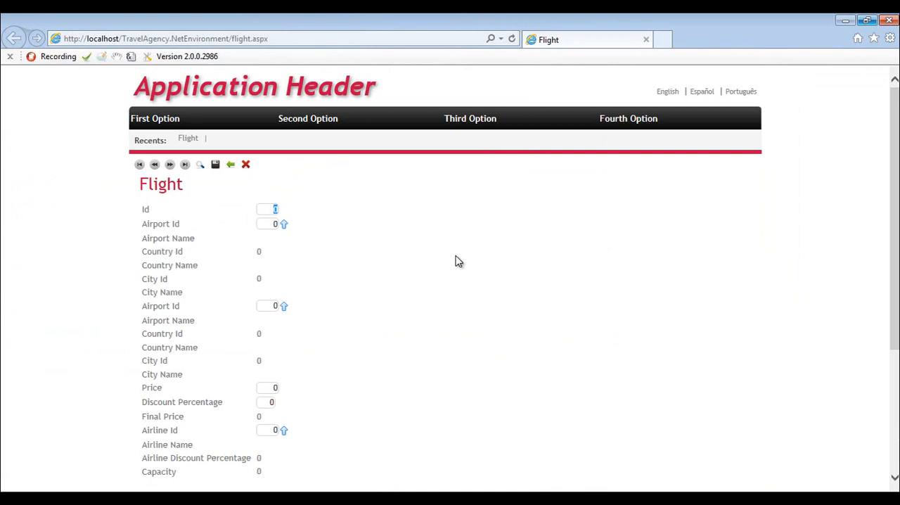
Enter 1 as the first Airport Id and 2 as the second Airport Id on the Flight form
key(Tab)
key(F4)
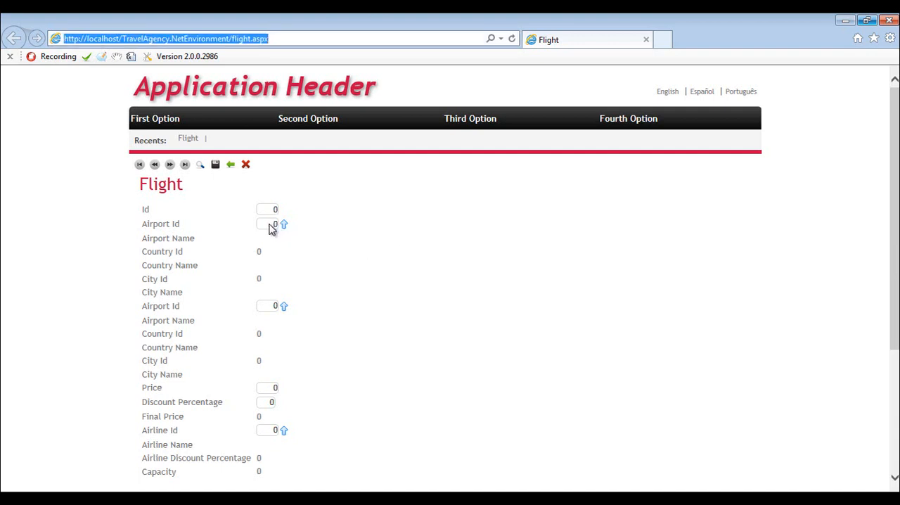
double_click(275, 228)
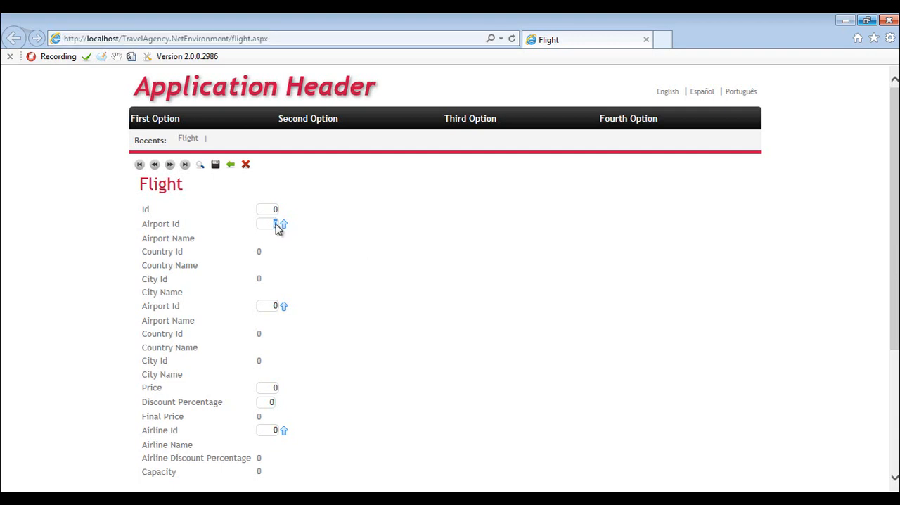
text(1)
key(Tab)
text(2)
key(Tab)
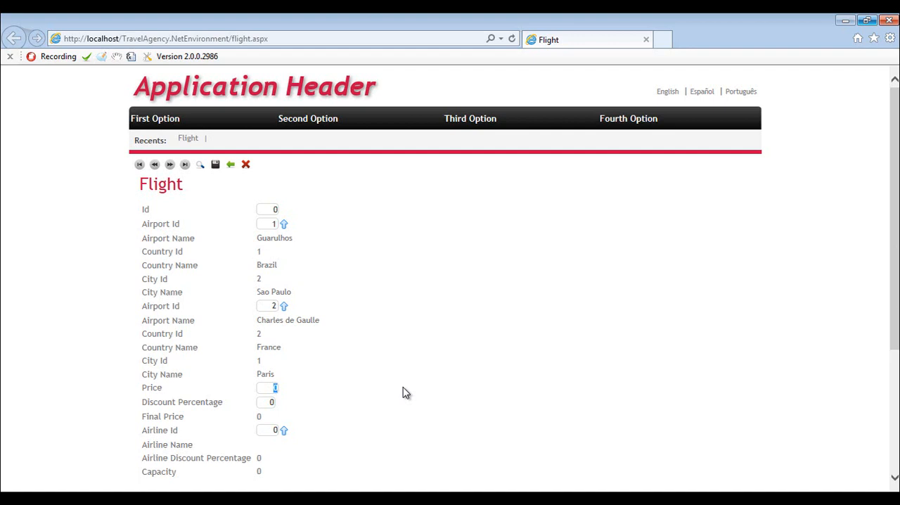
Set the flight's Price to 5000, Discount Percentage to 50 and Airline Id to 1
text(5000)
key(Tab)
text(50)
key(Tab)
text(1)
key(Tab)
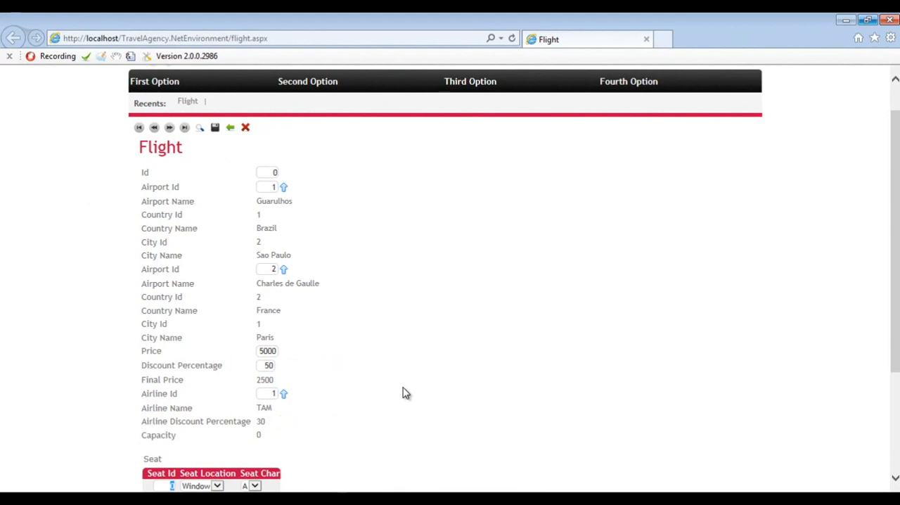
Fill the first seat row with Seat Id 1, keeping location Window and char A
scroll(406, 393, down, 1)
text(1)
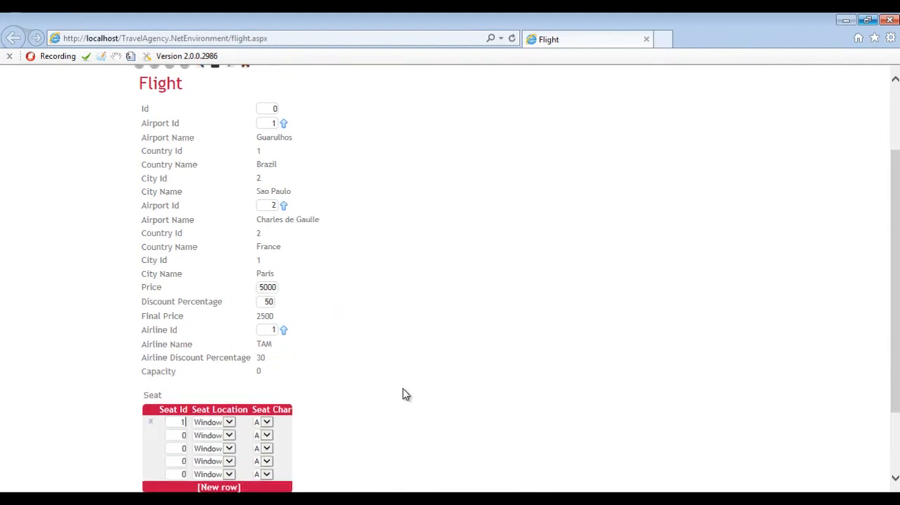
key(Tab)
key(Tab)
key(Tab)
Fill the second seat row with Seat Id 1, location Middle and char B
text(1)
key(Tab)
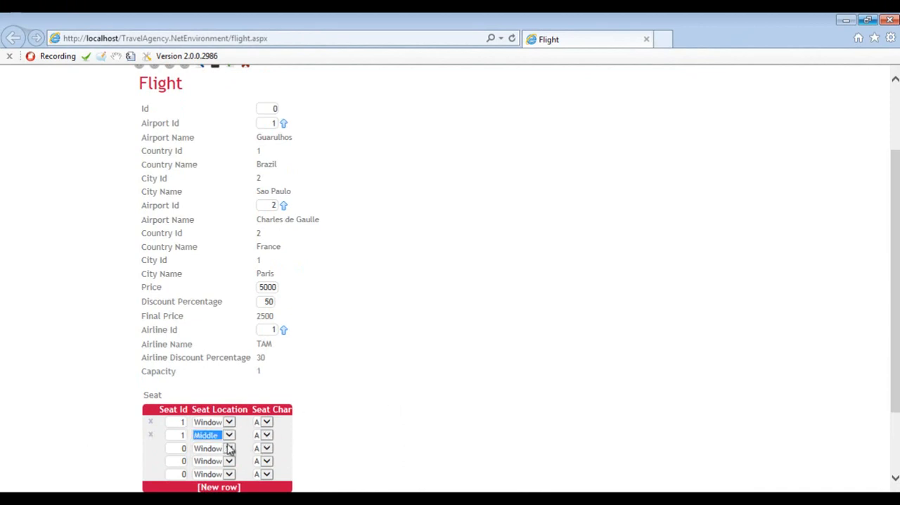
key(Down)
key(Tab)
click(267, 436)
click(268, 444)
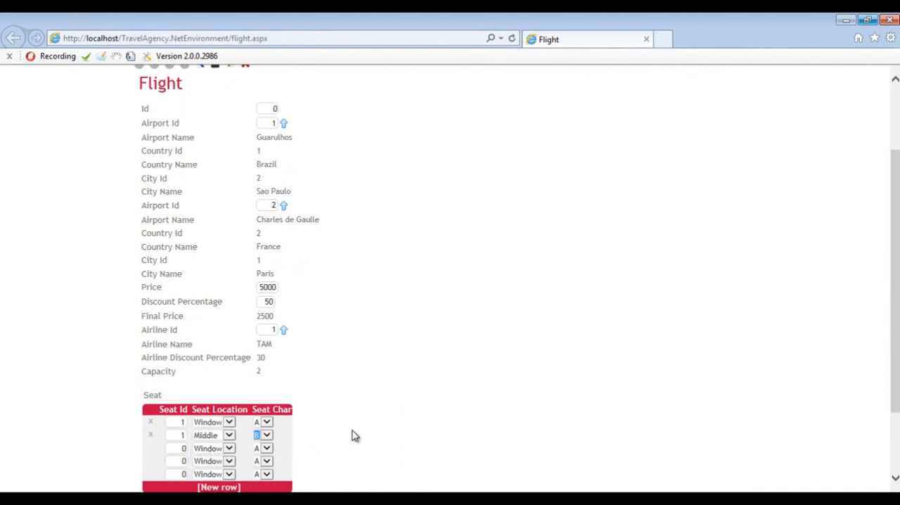
key(Tab)
Insert a VerifyControlText validation on the Final Price value 2500 with the error description "Flight price check"
scroll(352, 430, down, 1)
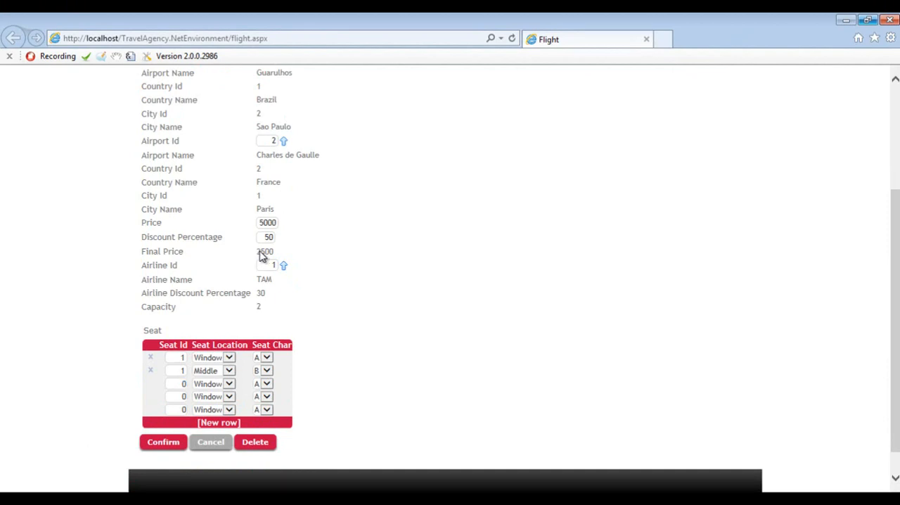
drag(257, 252, 276, 254)
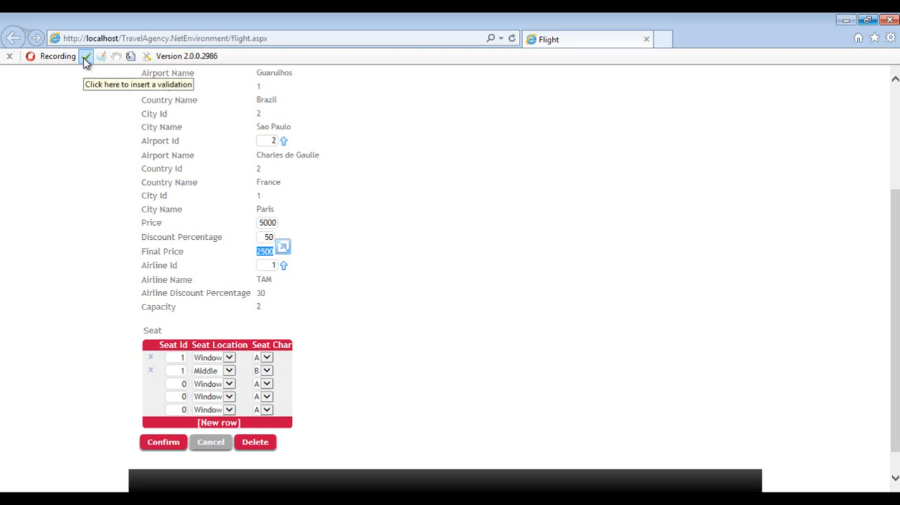
click(85, 60)
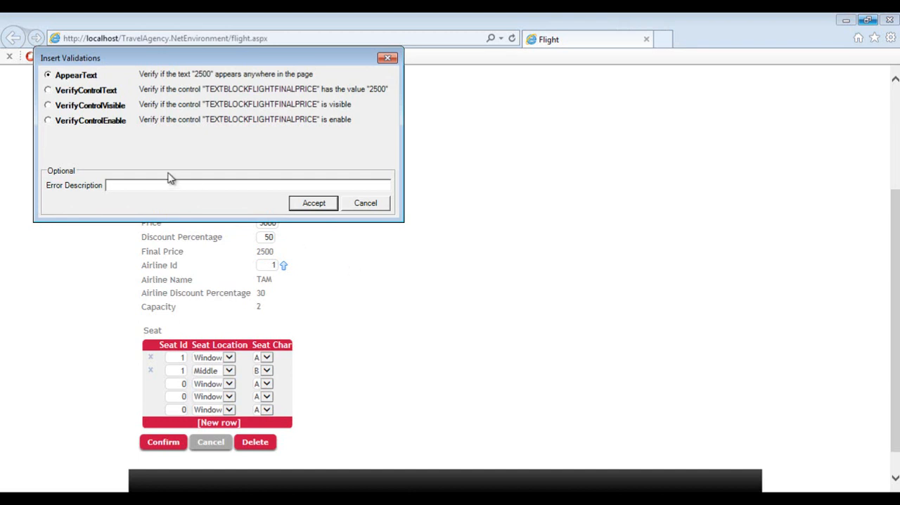
click(48, 90)
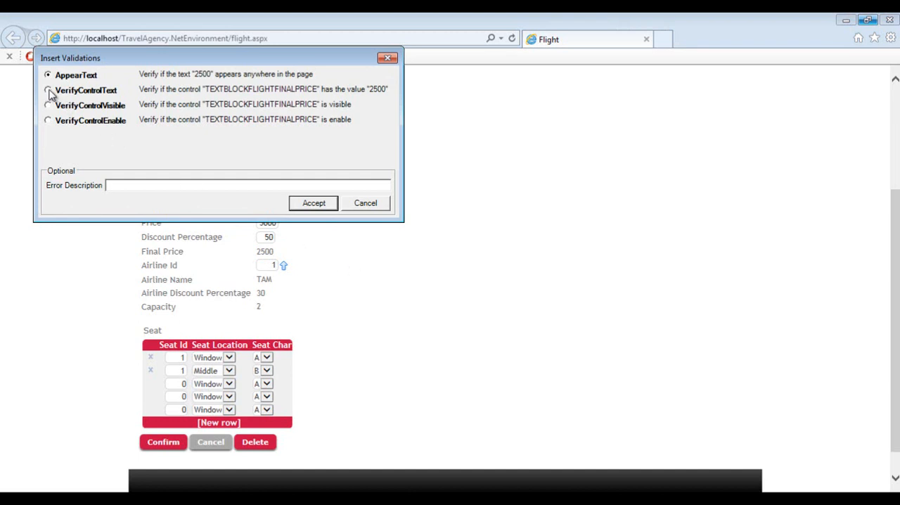
click(129, 185)
text(Flight price check)
click(310, 205)
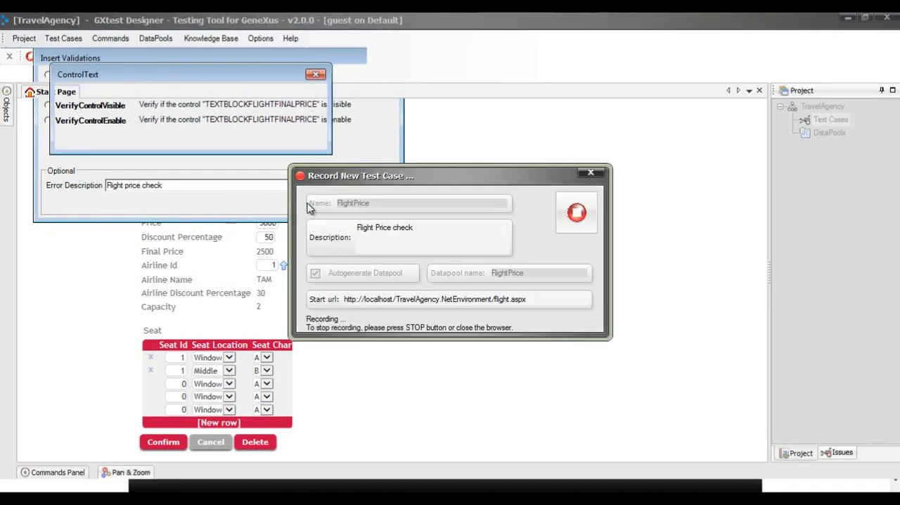
click(245, 141)
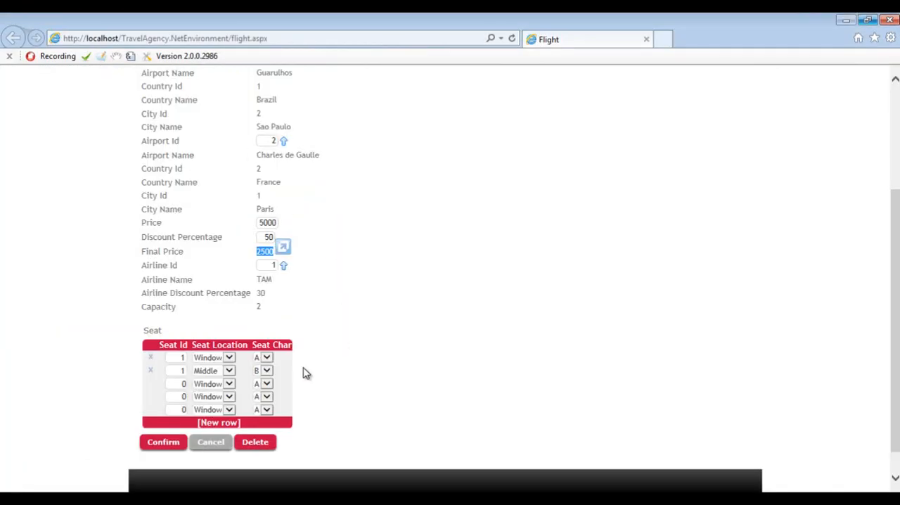
Confirm the new flight record and close the browser to end the test case recording
click(163, 444)
scroll(431, 378, up, 1)
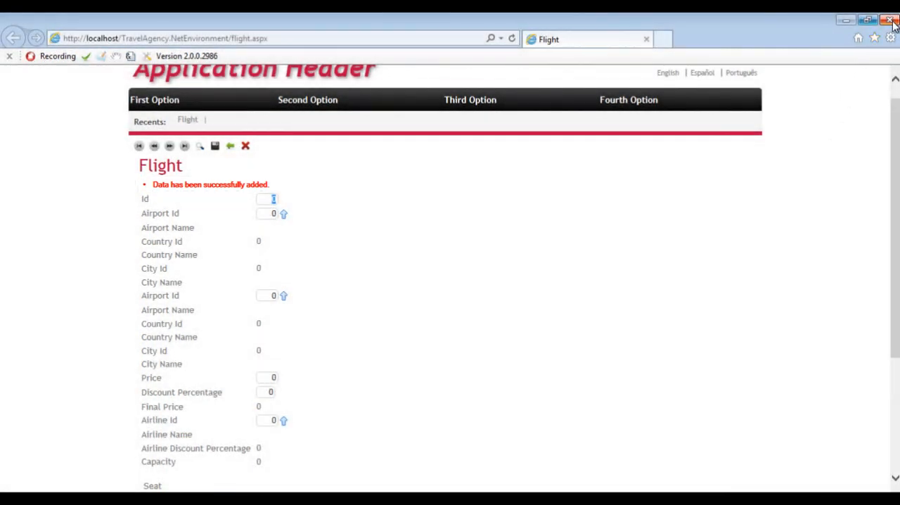
click(892, 21)
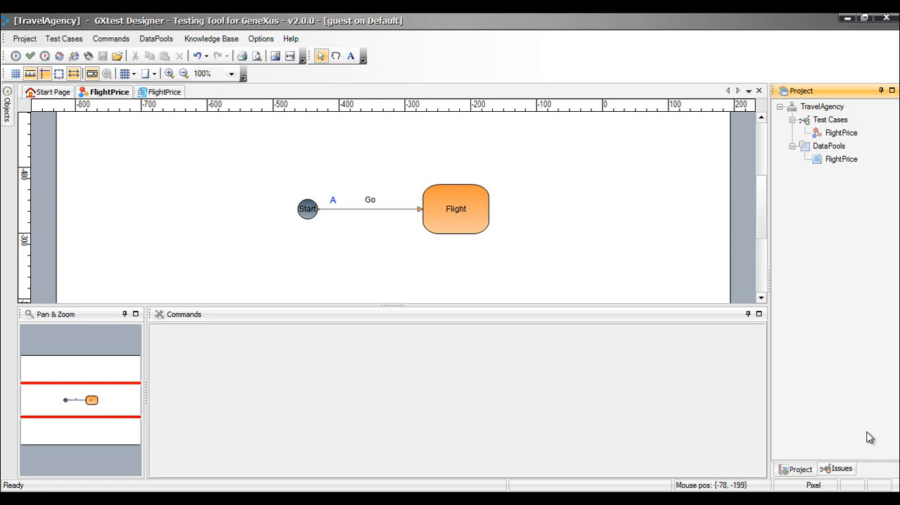
Examine the Flight node's recorded commands and the data in the autogenerated FlightPrice datapool
click(464, 219)
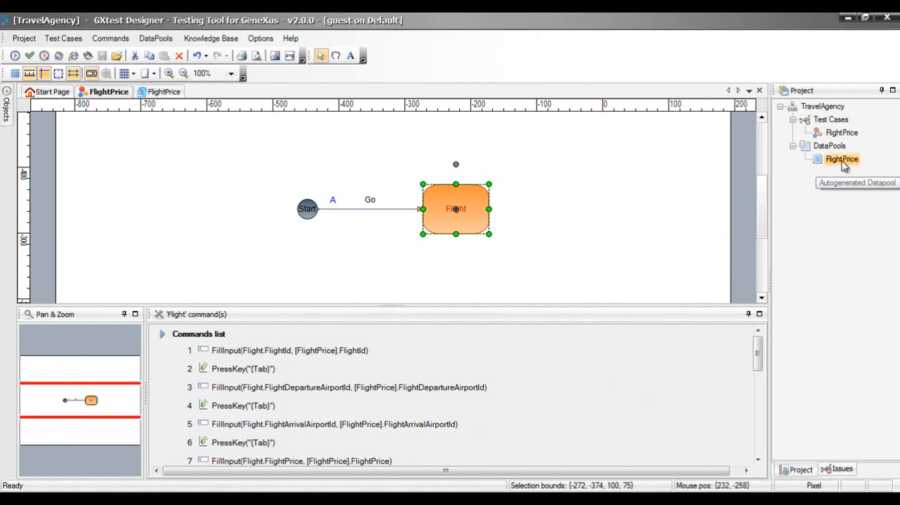
click(843, 160)
double_click(845, 163)
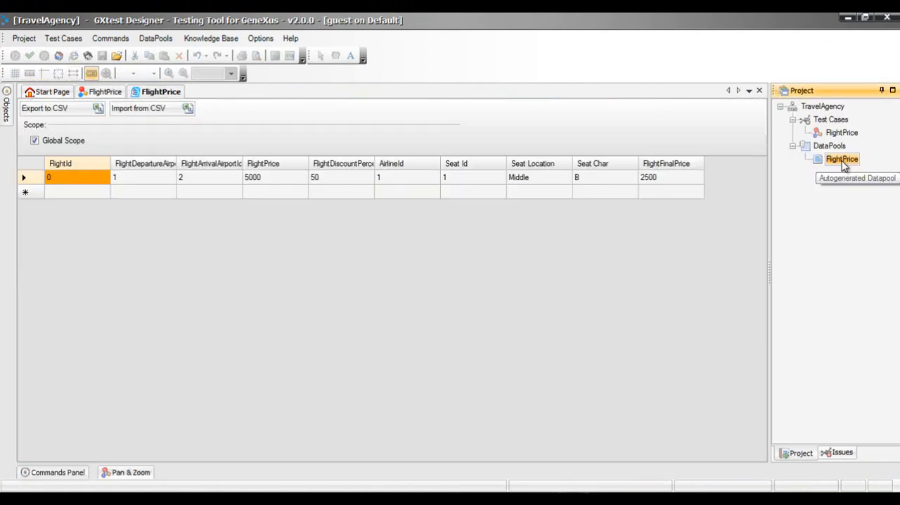
click(578, 387)
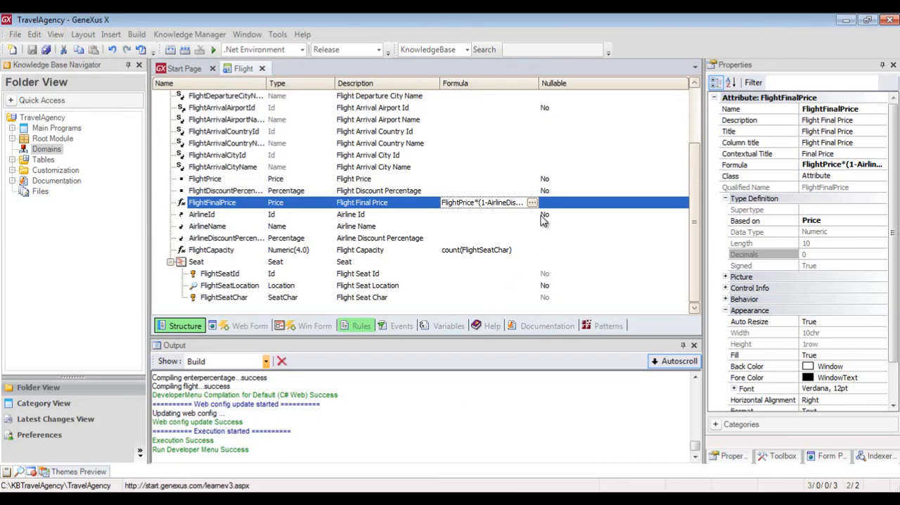
Change the OTHERWISE line of the FlightFinalPrice formula to divide FlightDiscountPercentage by 10, and run the application
click(533, 203)
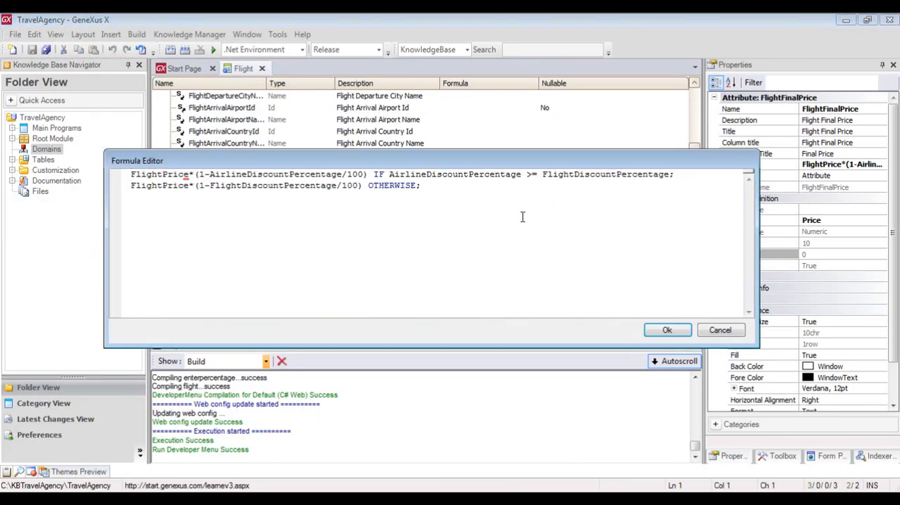
click(359, 186)
key(BackSpace)
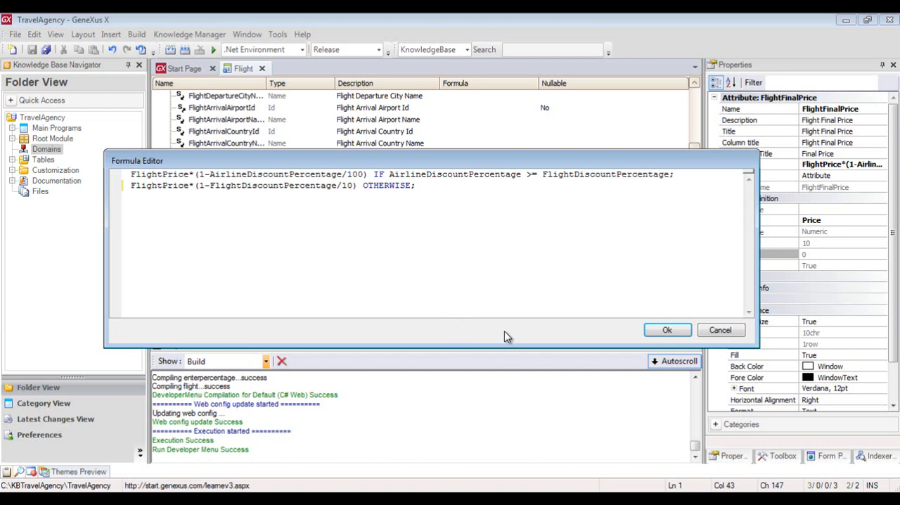
click(668, 332)
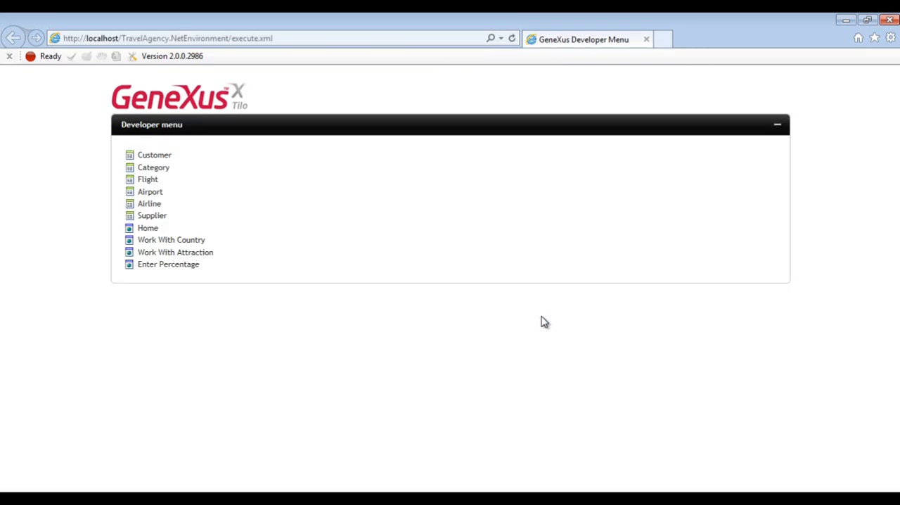
Switch to GXtest Designer and execute the FlightPrice test case
click(584, 501)
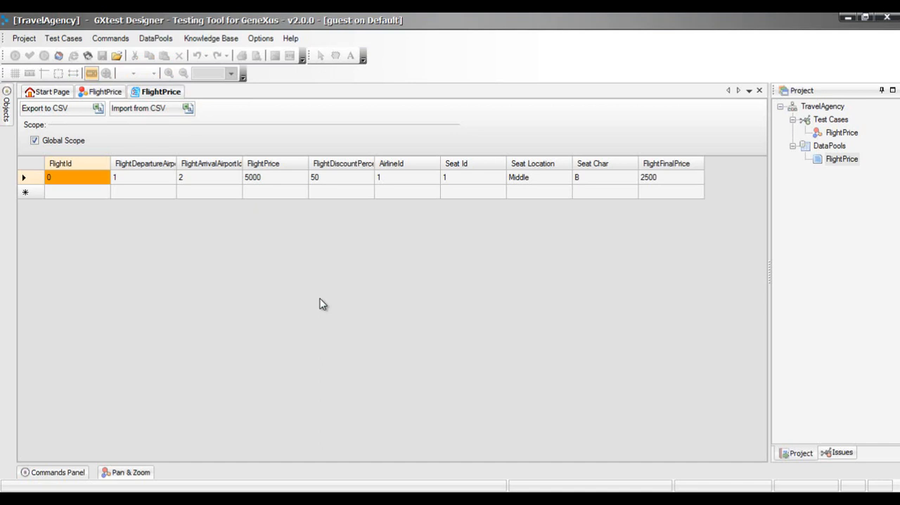
click(104, 94)
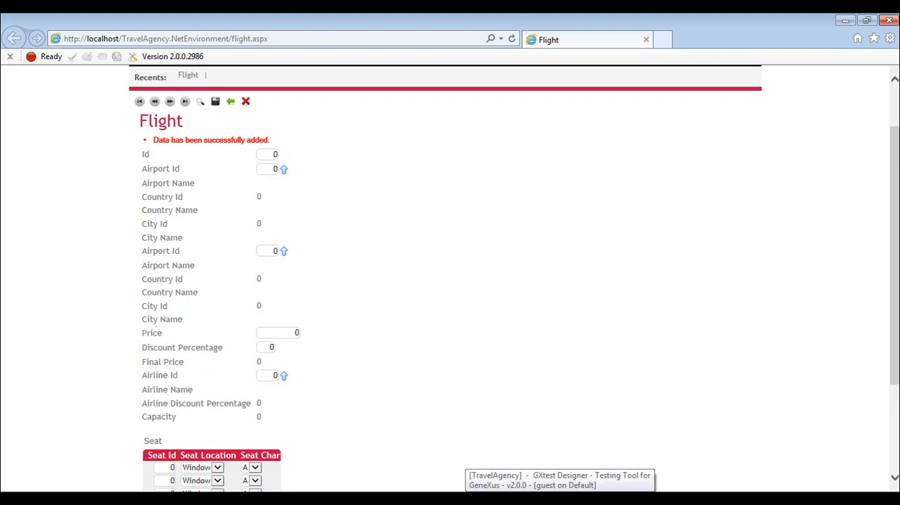
click(561, 498)
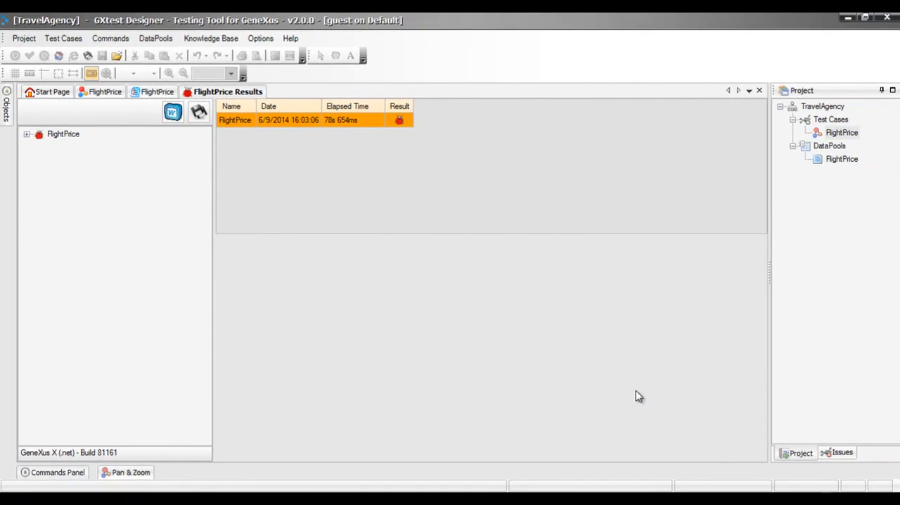
Inspect the VerifyControlText command in the Flight results, including the Final Price on its captured page
click(26, 135)
click(63, 175)
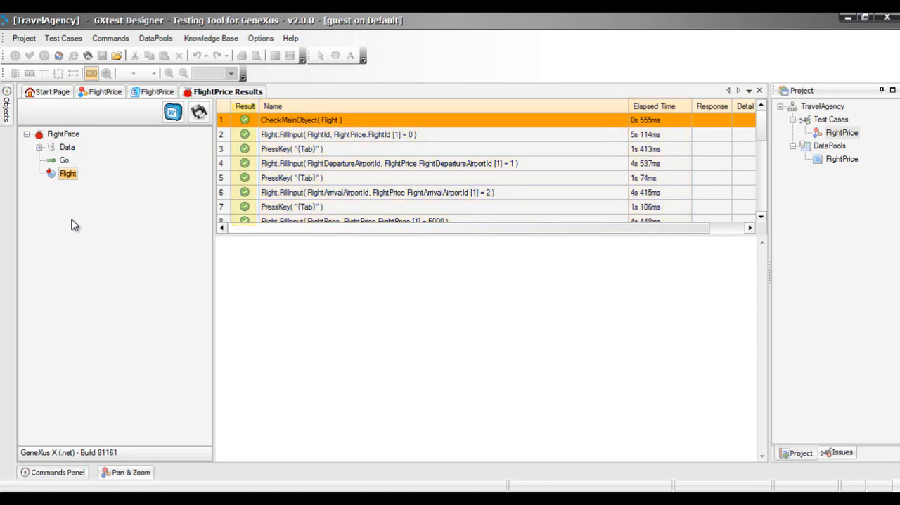
drag(762, 126, 754, 206)
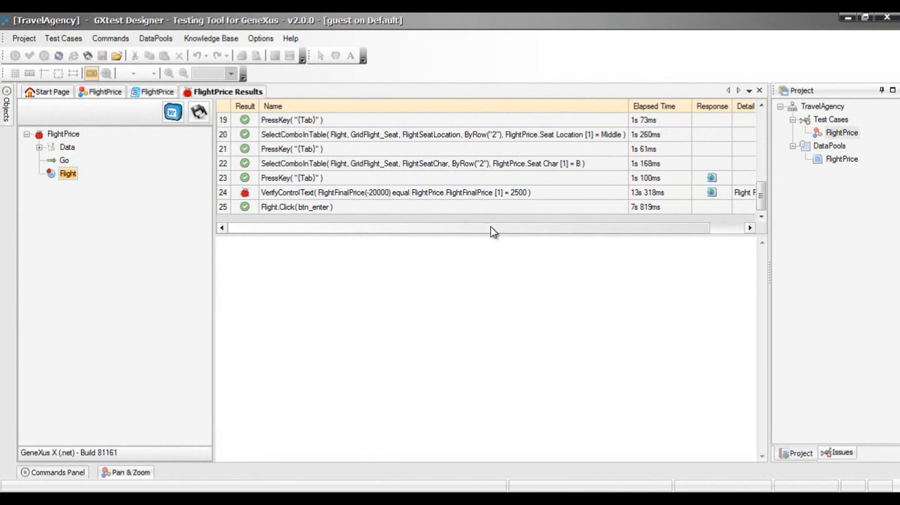
click(453, 194)
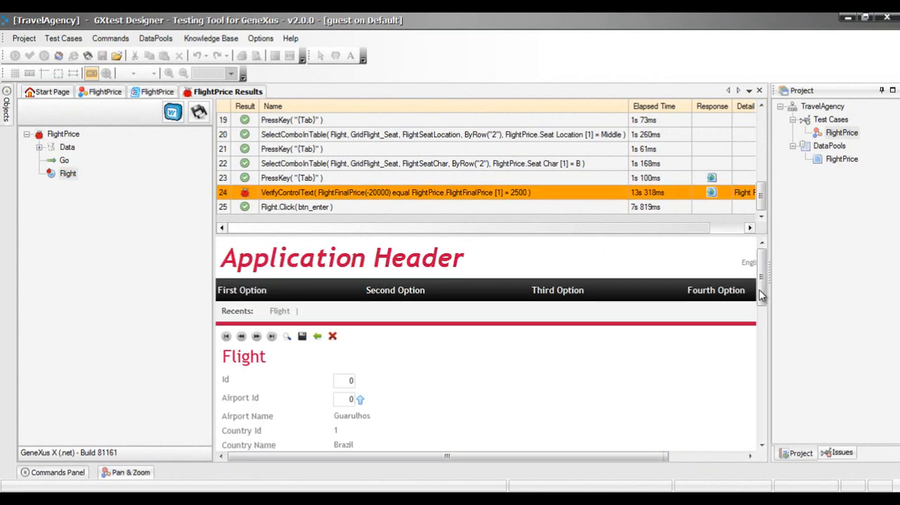
drag(763, 291, 761, 346)
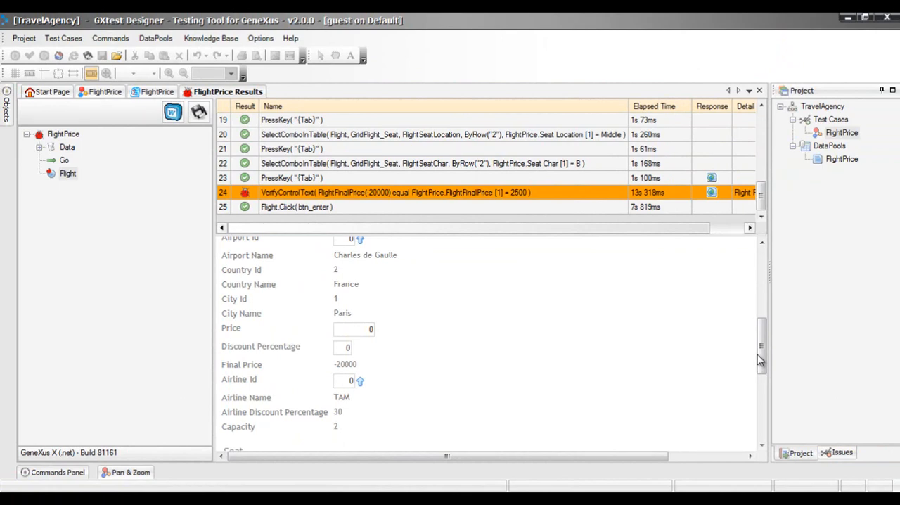
In GeneXus, set the OTHERWISE divisor of the Flight transaction's FlightFinalPrice formula to 100 and run the application
click(396, 500)
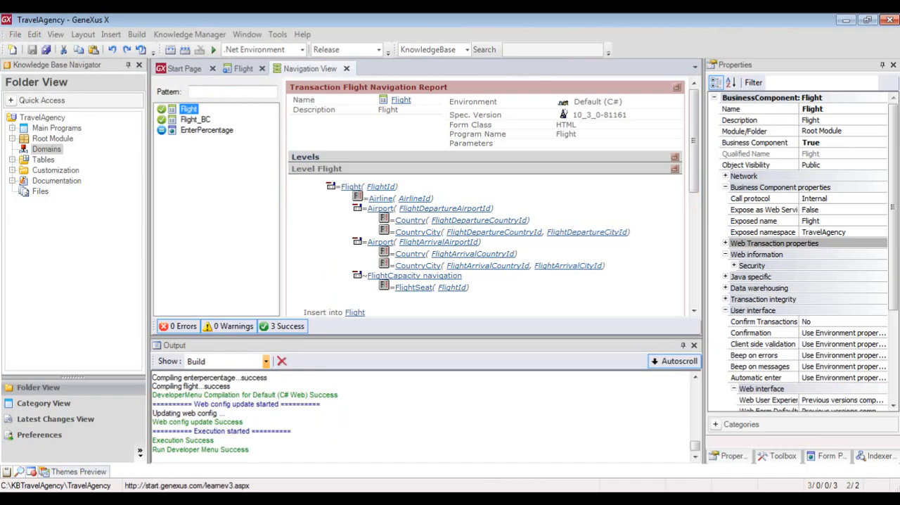
click(242, 68)
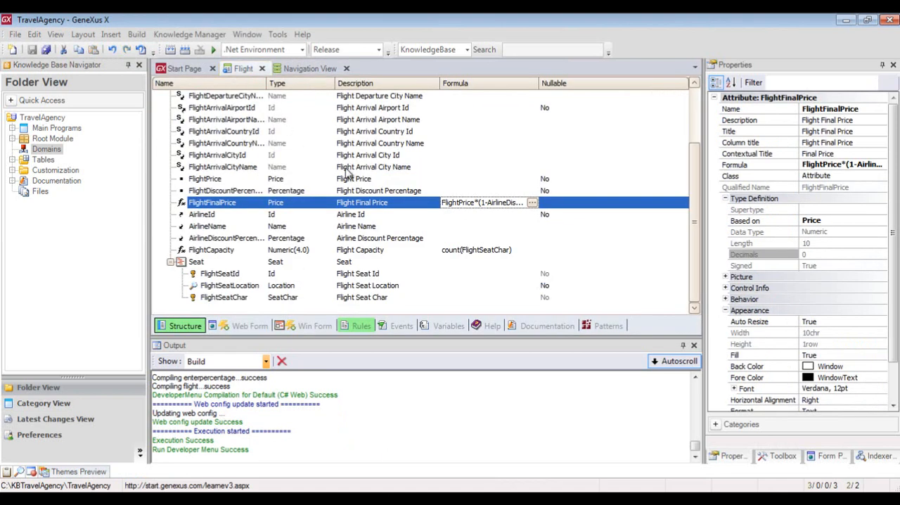
click(533, 204)
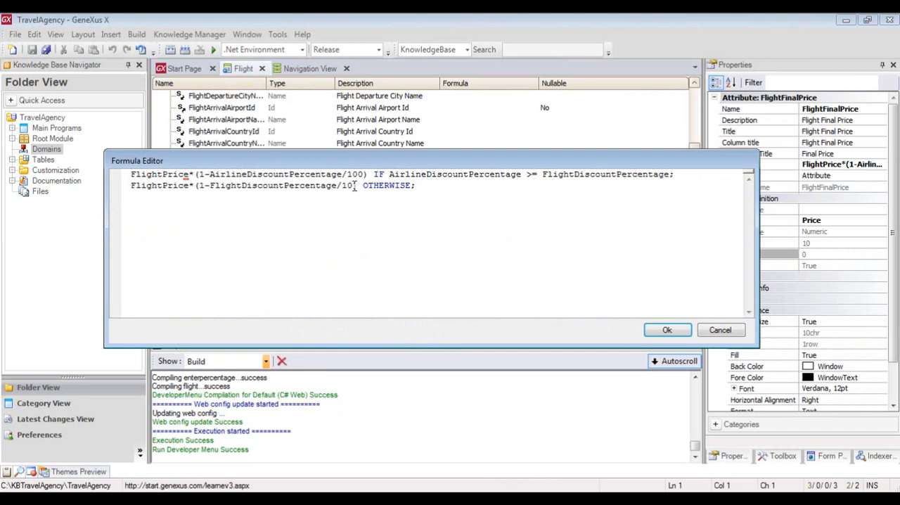
click(352, 186)
text(0)
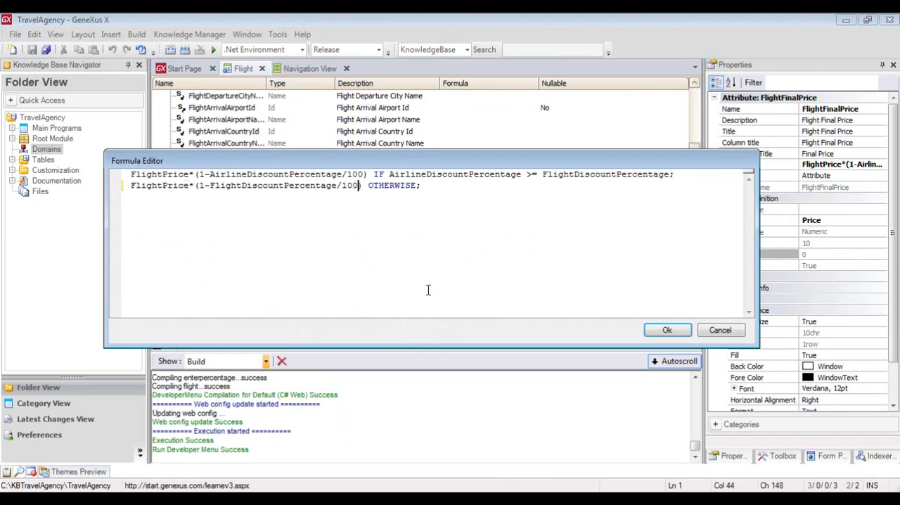
click(666, 329)
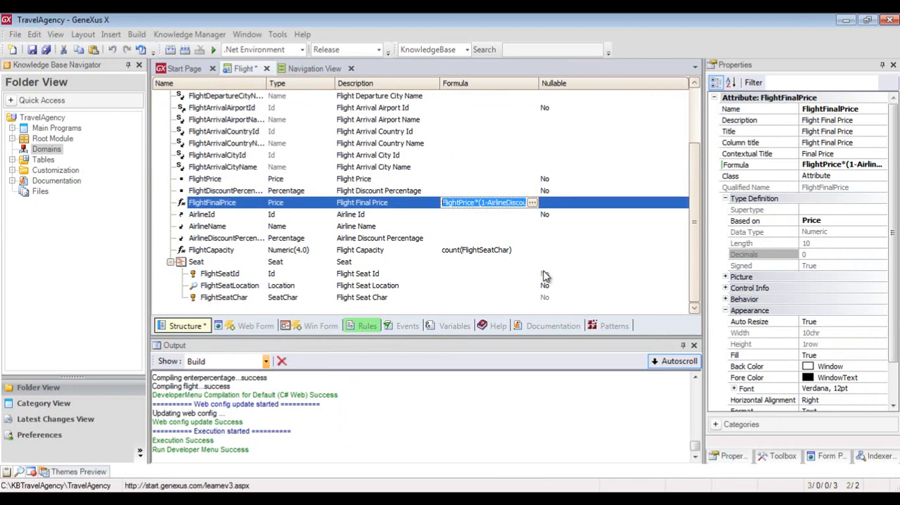
key(F5)
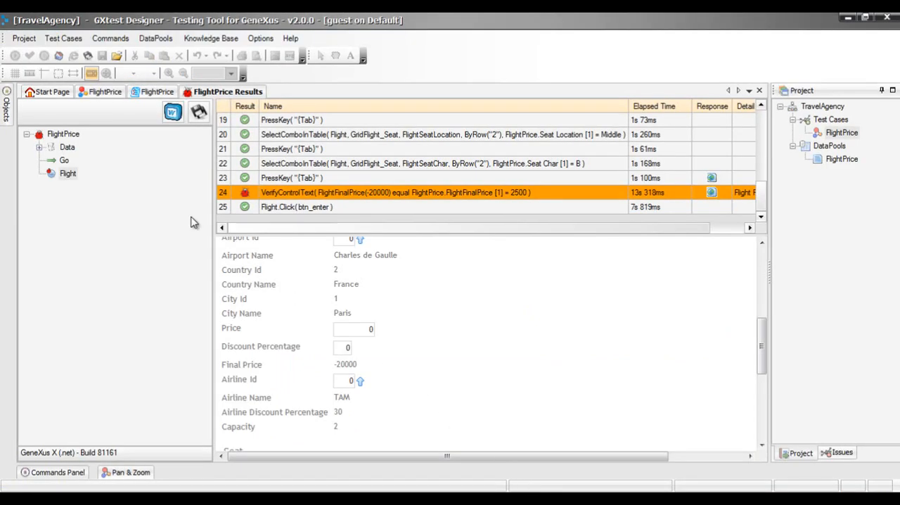
Execute the FlightPrice test case again in GXtest Designer and inspect the VerifyControlText command in the new Flight results
click(112, 93)
click(15, 56)
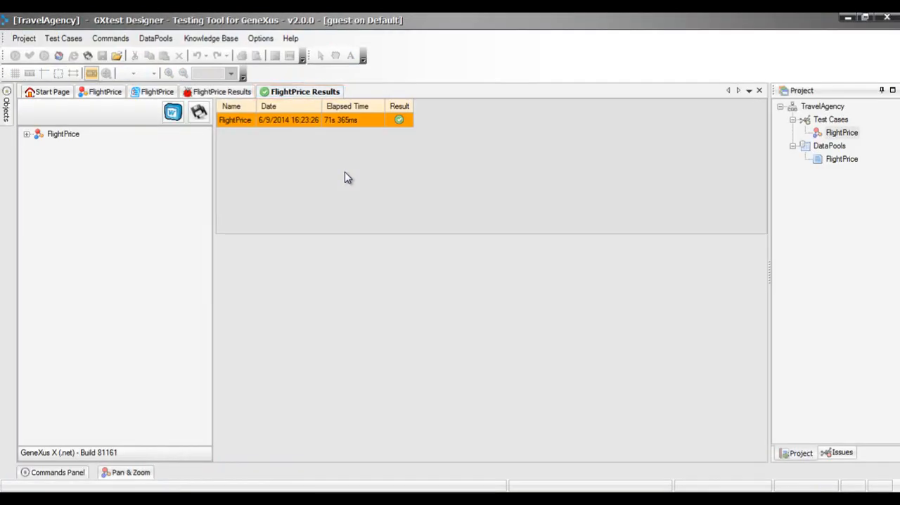
click(27, 135)
click(70, 177)
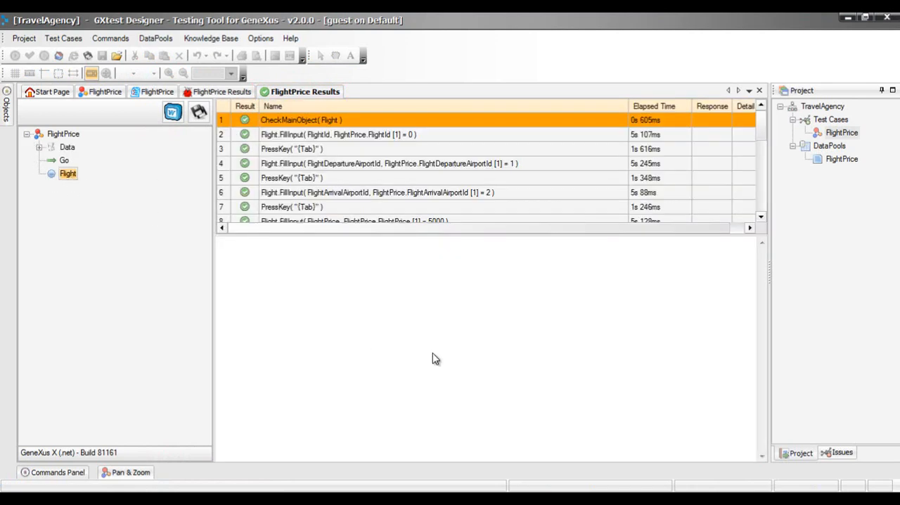
drag(764, 127, 763, 206)
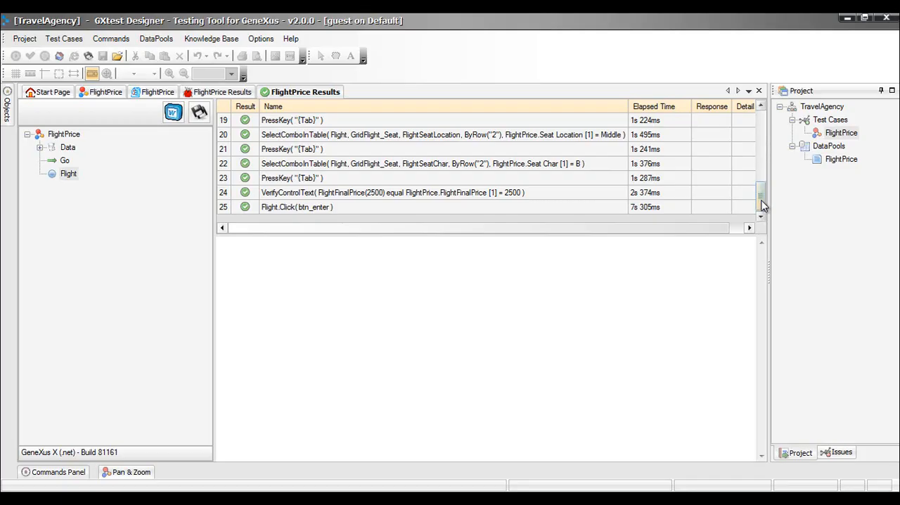
click(453, 193)
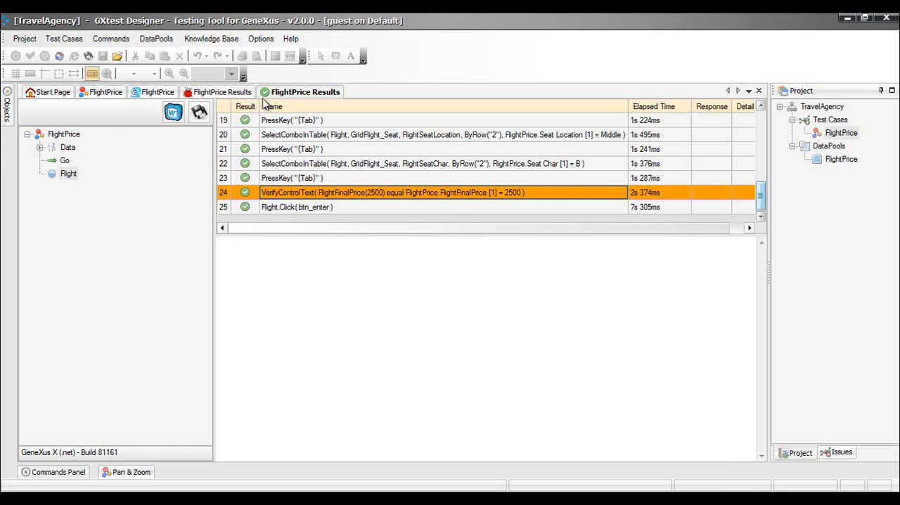
Review the Result Detail options in the execution Local Settings without changing them
click(261, 39)
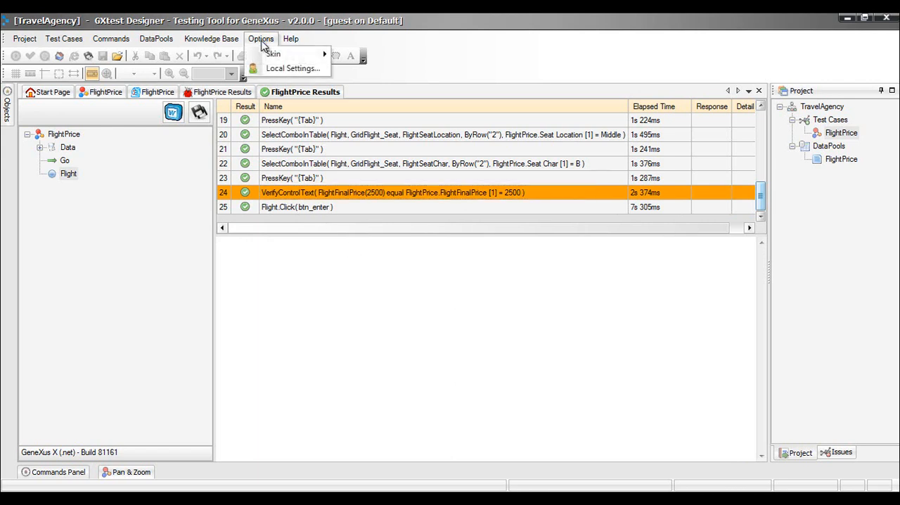
click(287, 69)
click(495, 268)
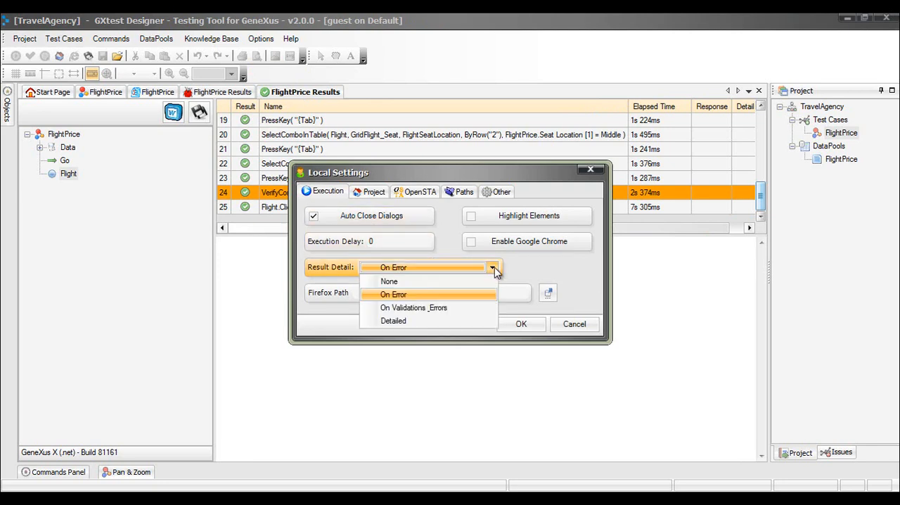
click(495, 268)
click(574, 324)
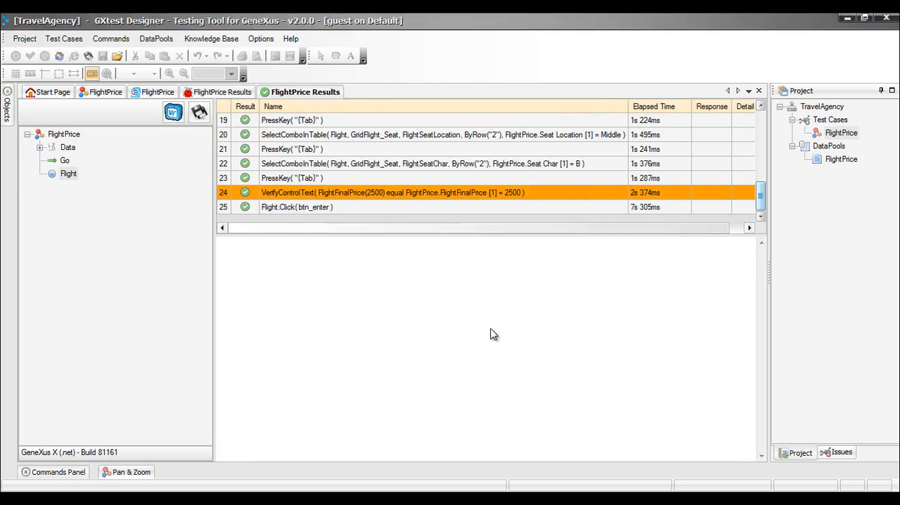
Open the FlightPrice datapool and start a second row with FlightId 0, departure airport 1 and arrival airport 2
double_click(837, 164)
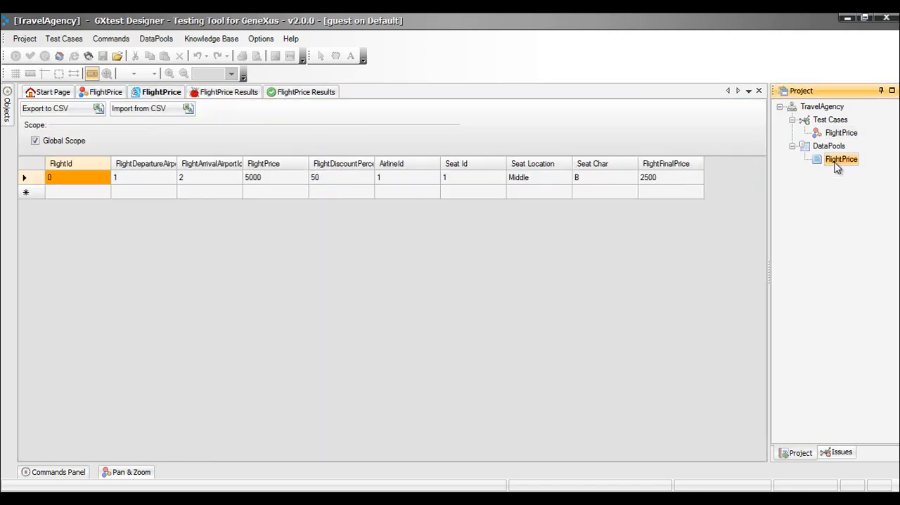
click(838, 160)
click(83, 194)
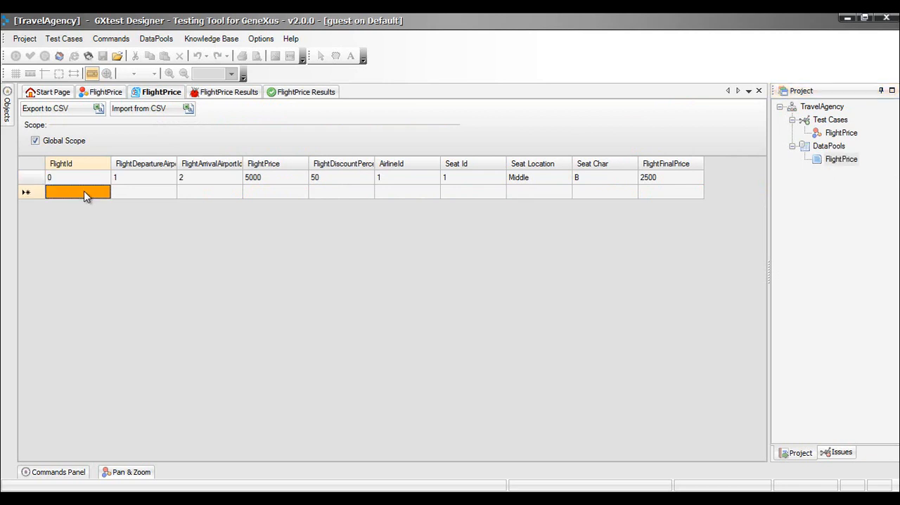
text(0)
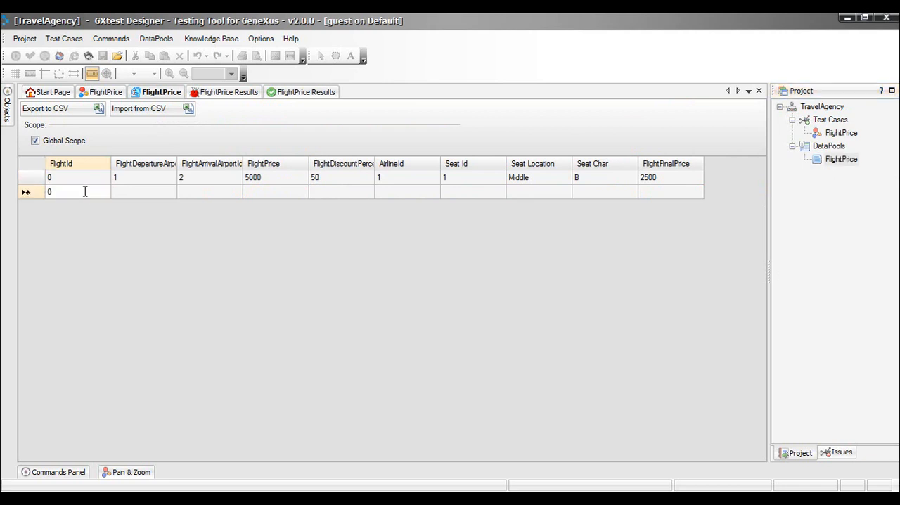
key(Tab)
text(1)
key(Tab)
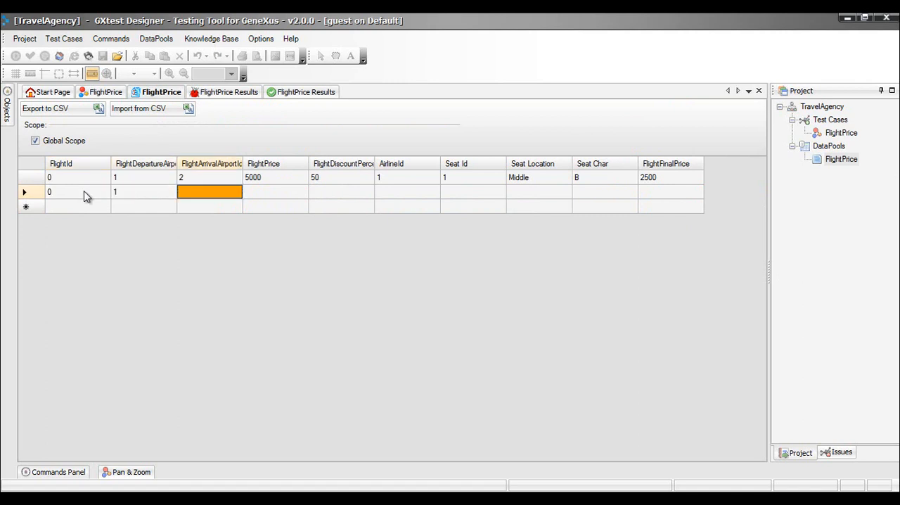
text(2)
Fill the second datapool row with FlightPrice 5000, discount percentage 40 and AirlineId 1
key(Tab)
text(5000)
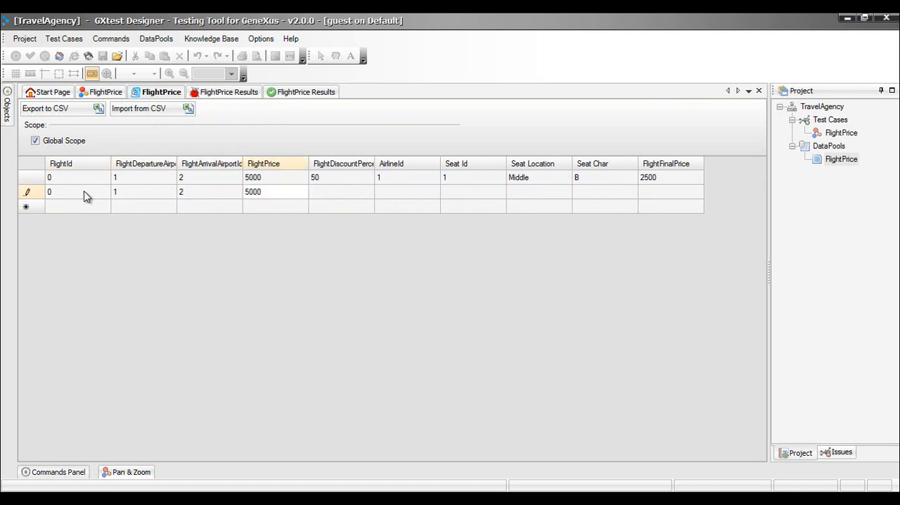
key(Tab)
text(40)
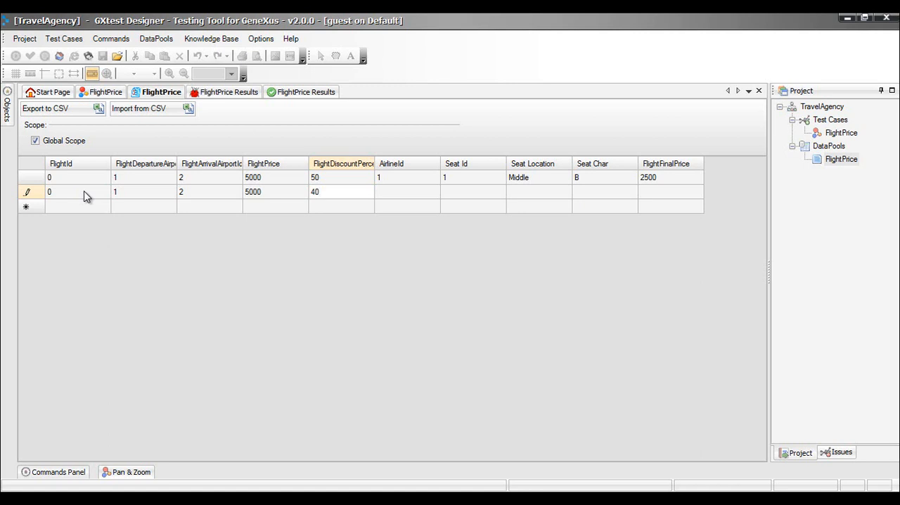
key(Tab)
text(1)
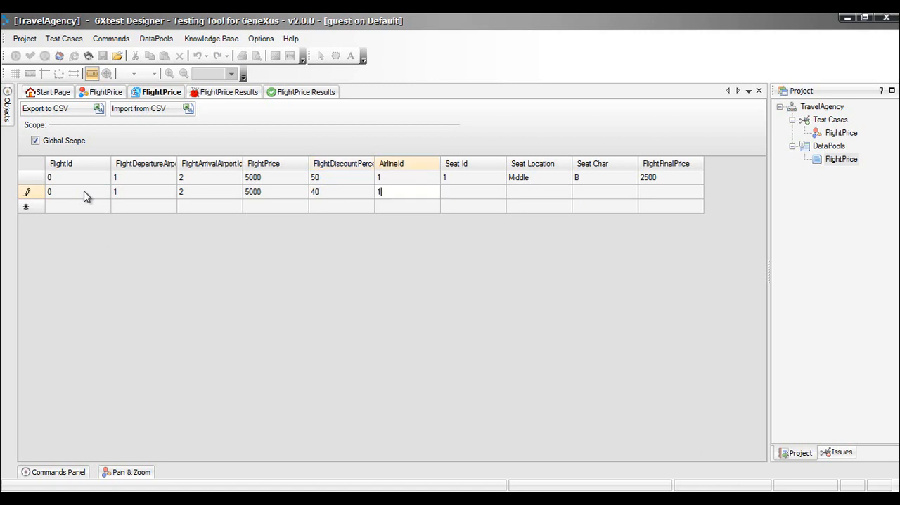
Complete the second datapool row with Seat Id 1, Seat Location Middle, Seat Char B and FlightFinalPrice 3000
key(Tab)
text(1)
key(Tab)
text(Middle)
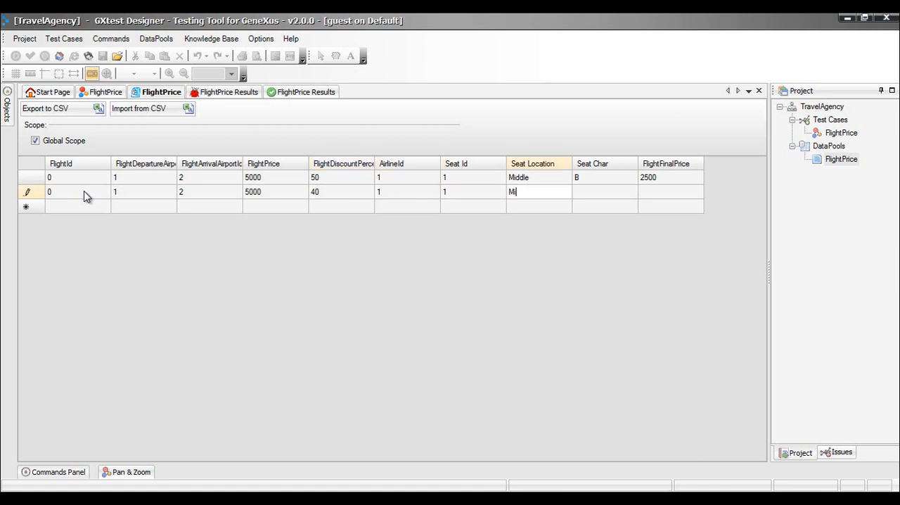
key(Tab)
text(B)
key(Tab)
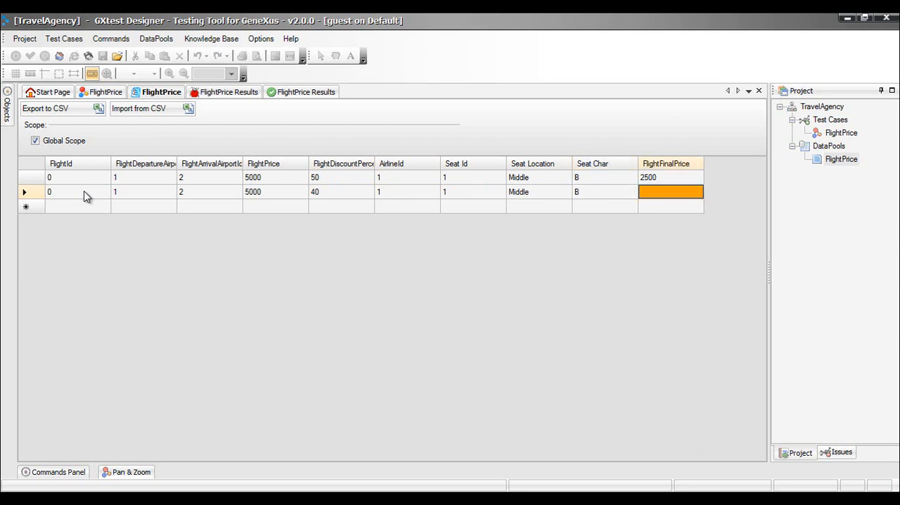
text(3000)
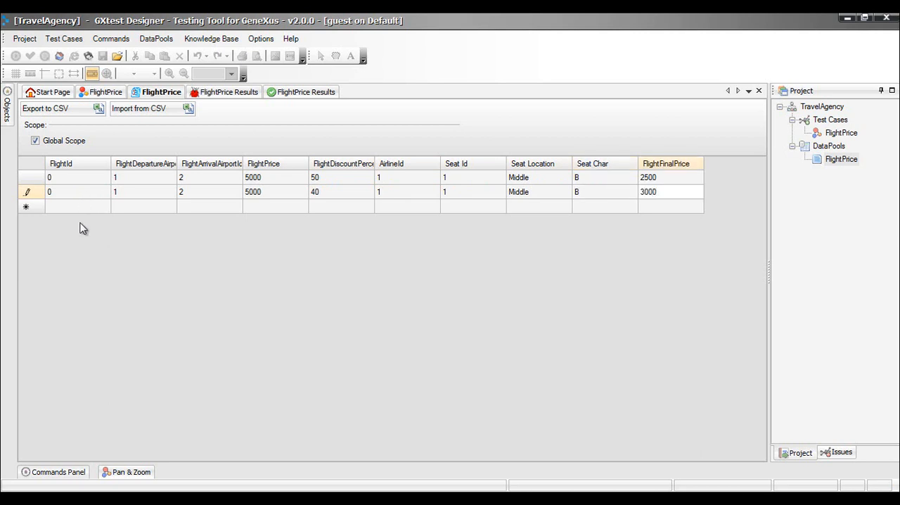